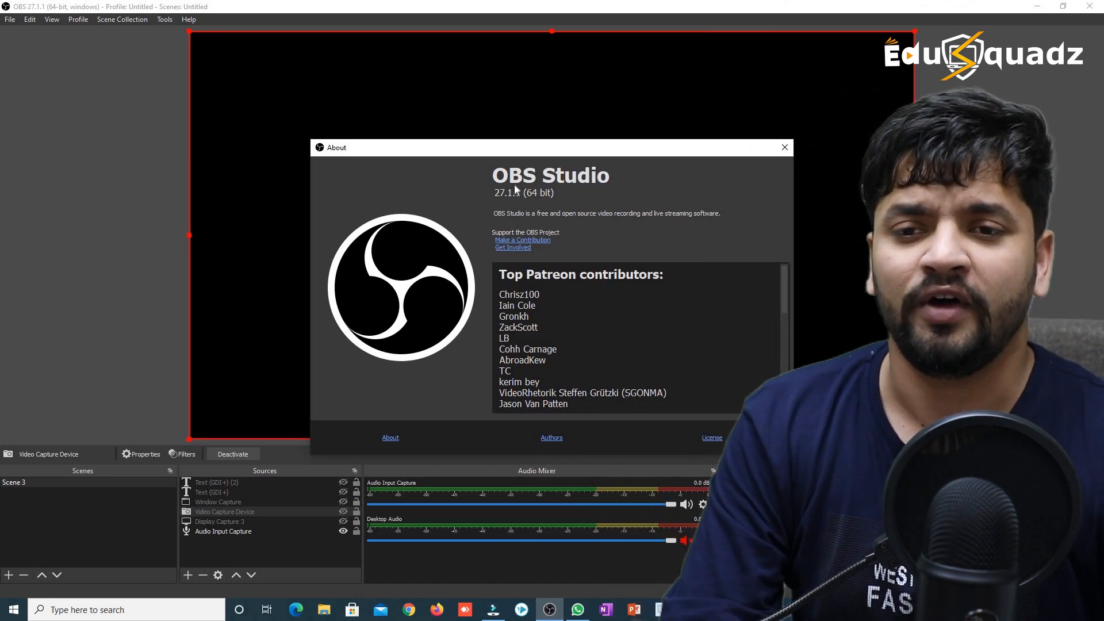
# Close the About window and open the stream settings with the manual stream key option for YouTube - RTMPS
pyautogui.click(784, 147)
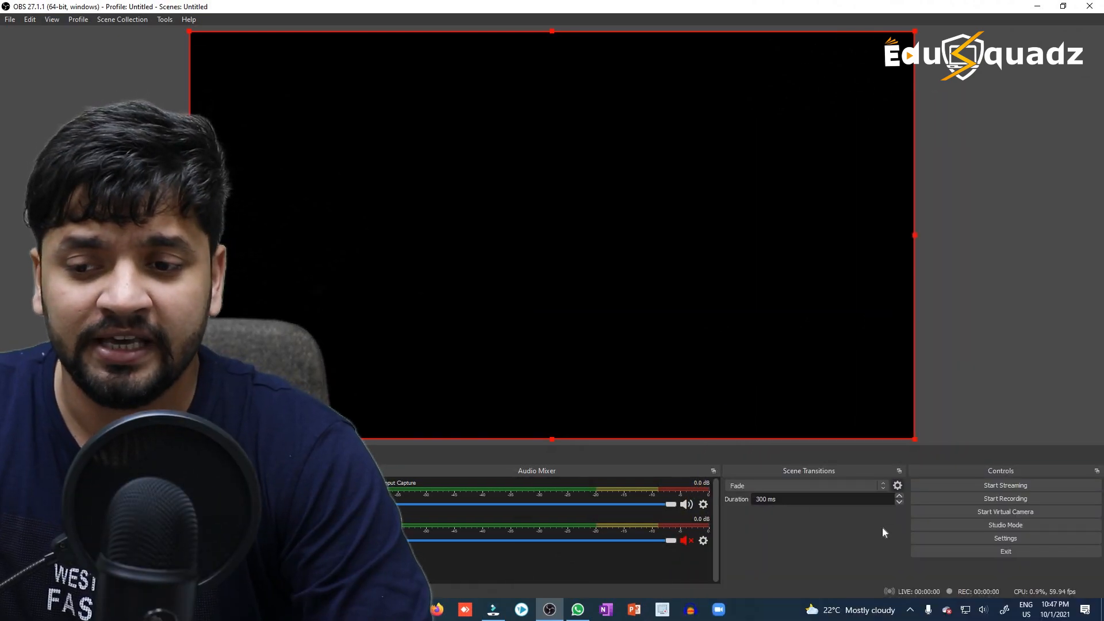
pyautogui.click(965, 536)
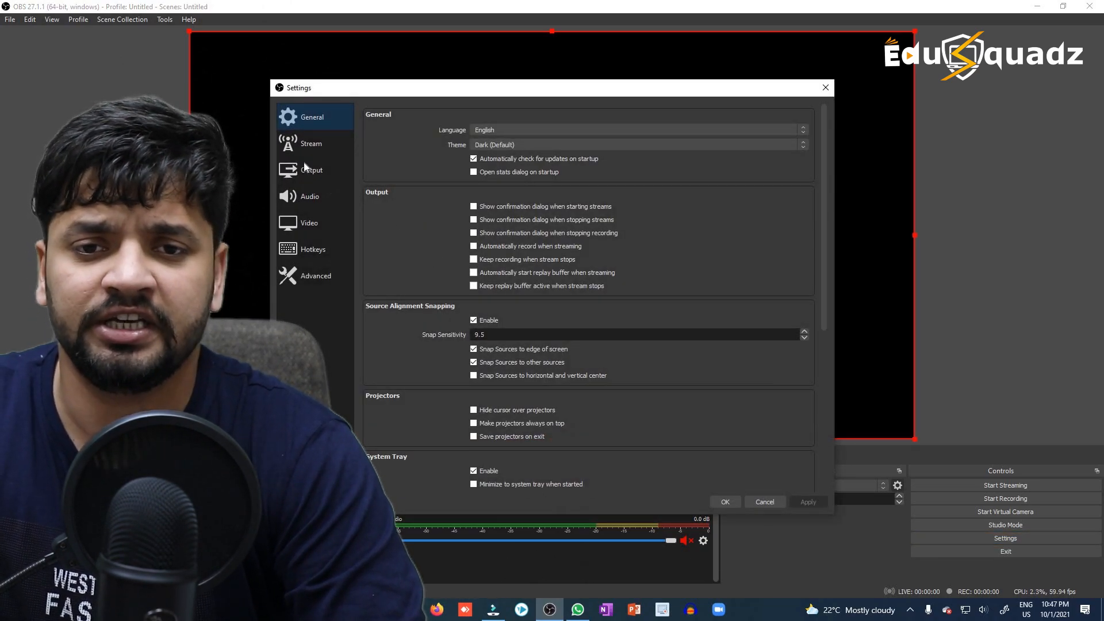
pyautogui.click(295, 148)
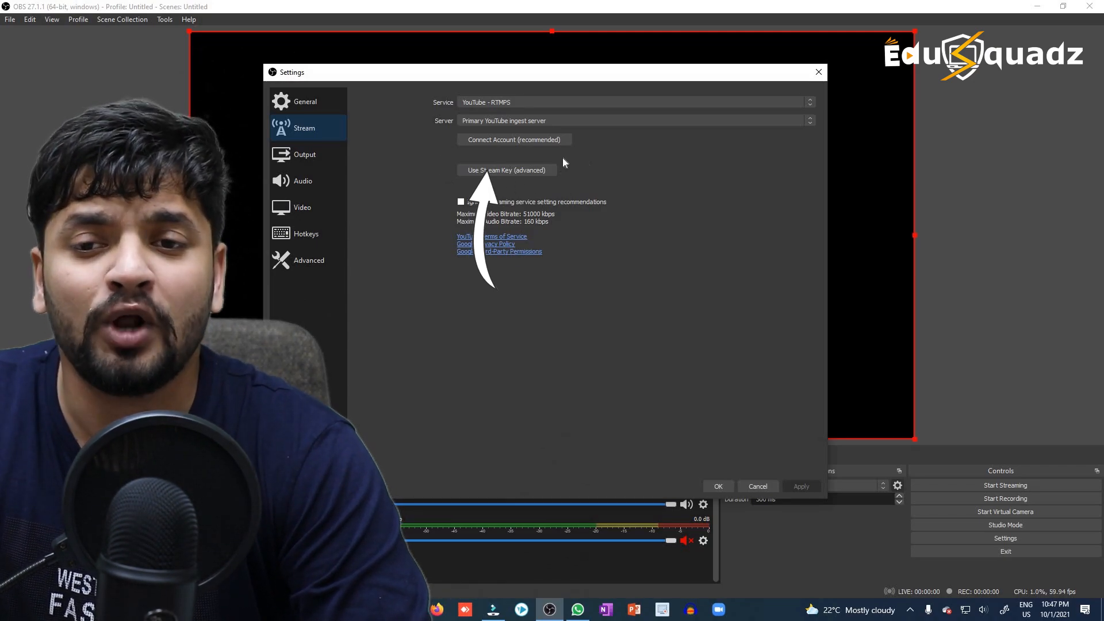
pyautogui.click(513, 172)
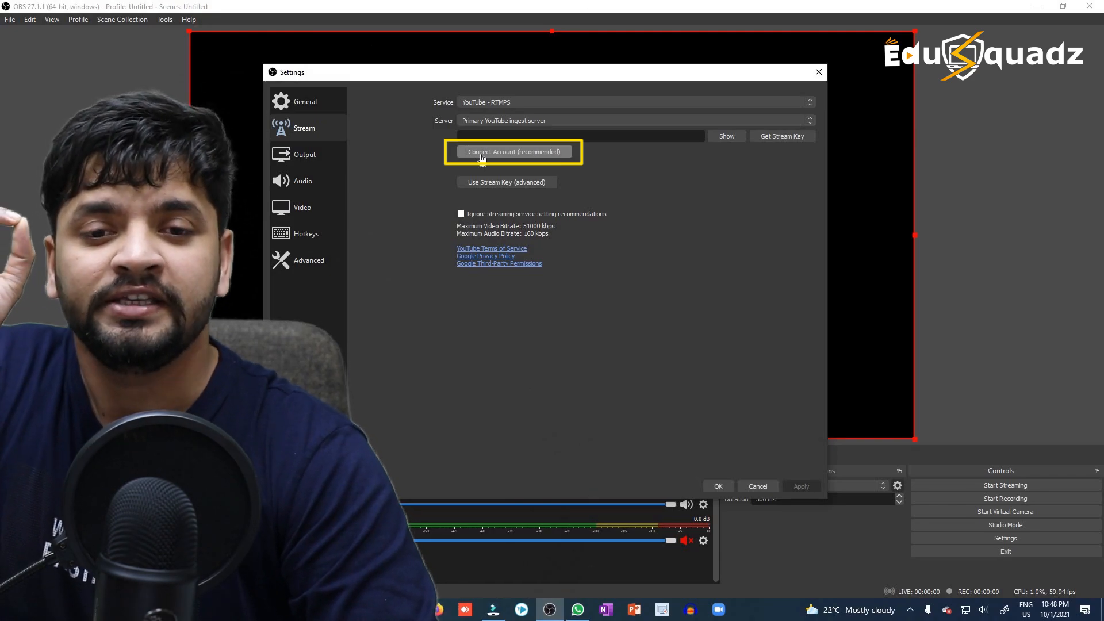
# Connect the Edusquadz YouTube account through Google and allow OBS Studio to manage it
pyautogui.click(480, 152)
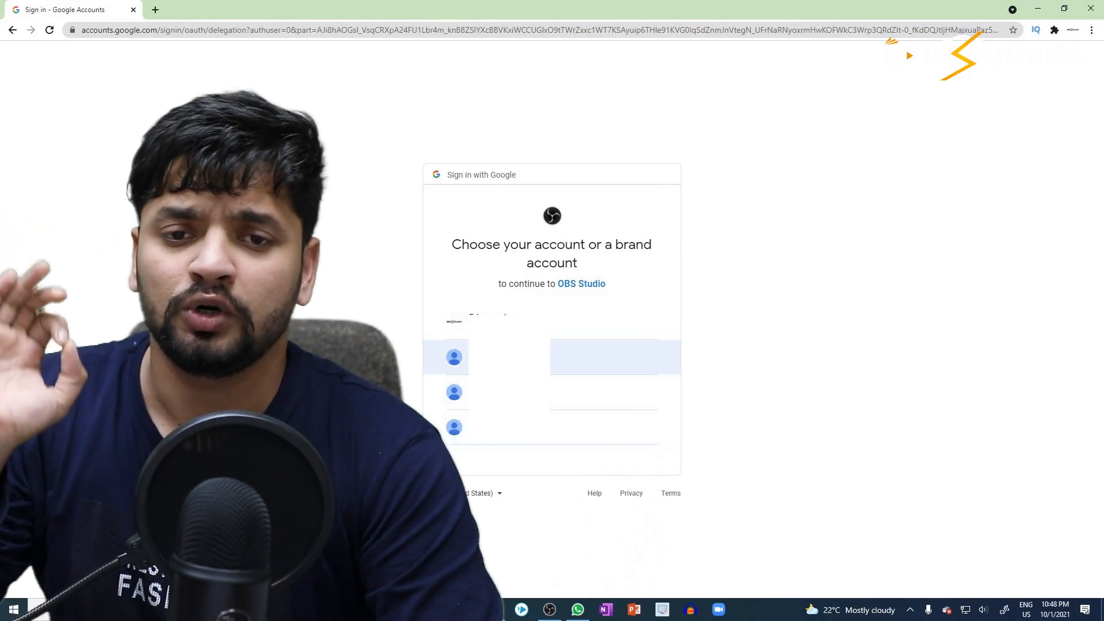
pyautogui.click(575, 322)
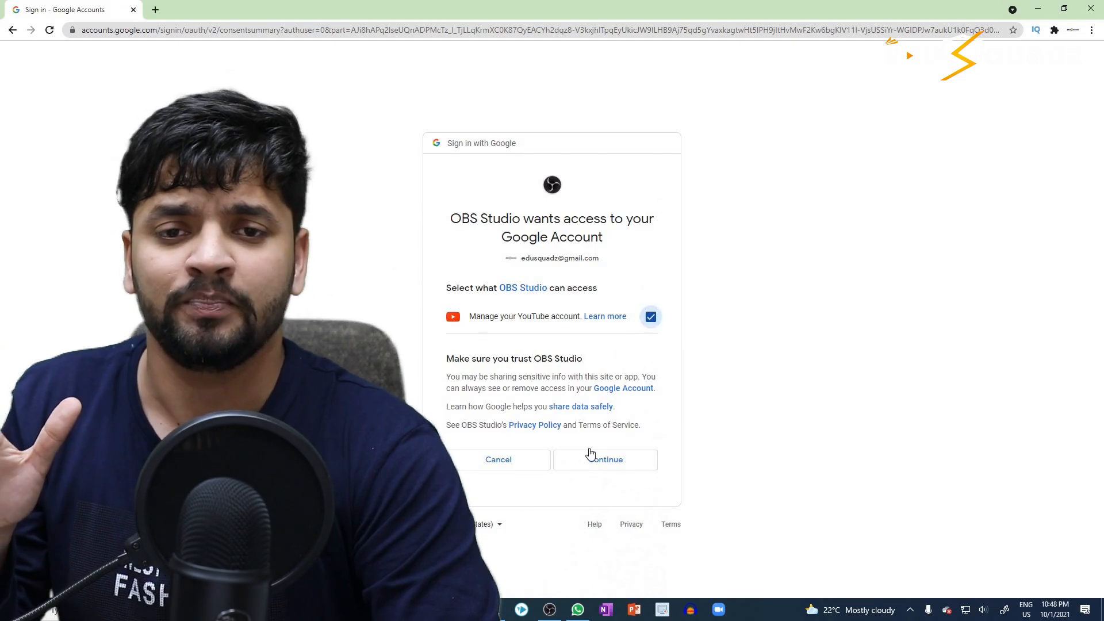
pyautogui.click(592, 458)
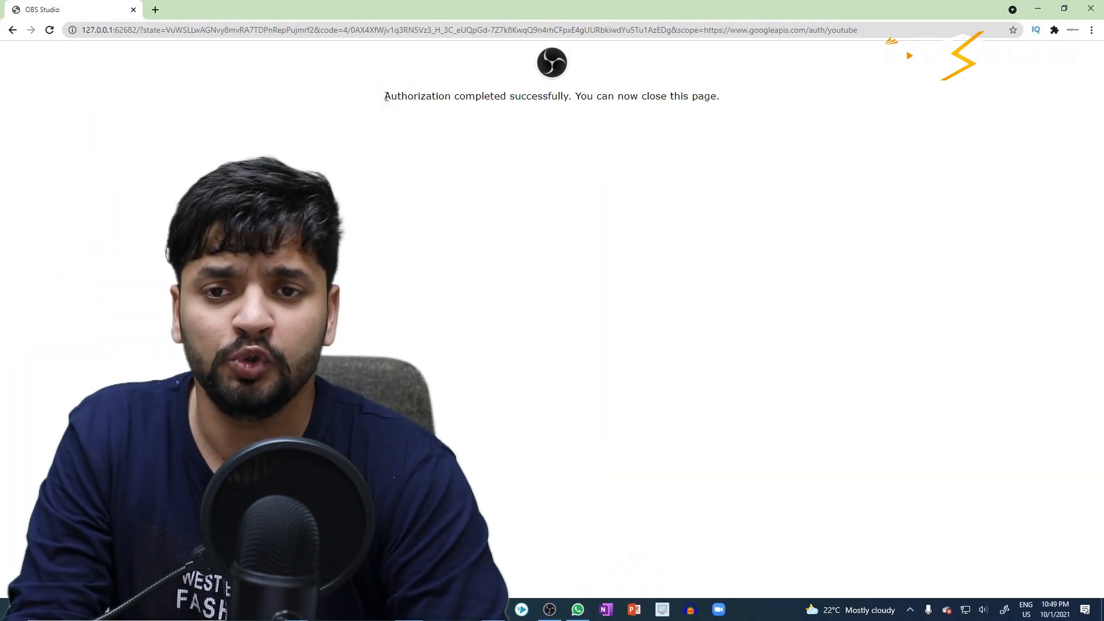
# Close the browser's authorization page and save the stream settings with the connected account
pyautogui.moveTo(565, 107); pyautogui.dragTo(630, 110)
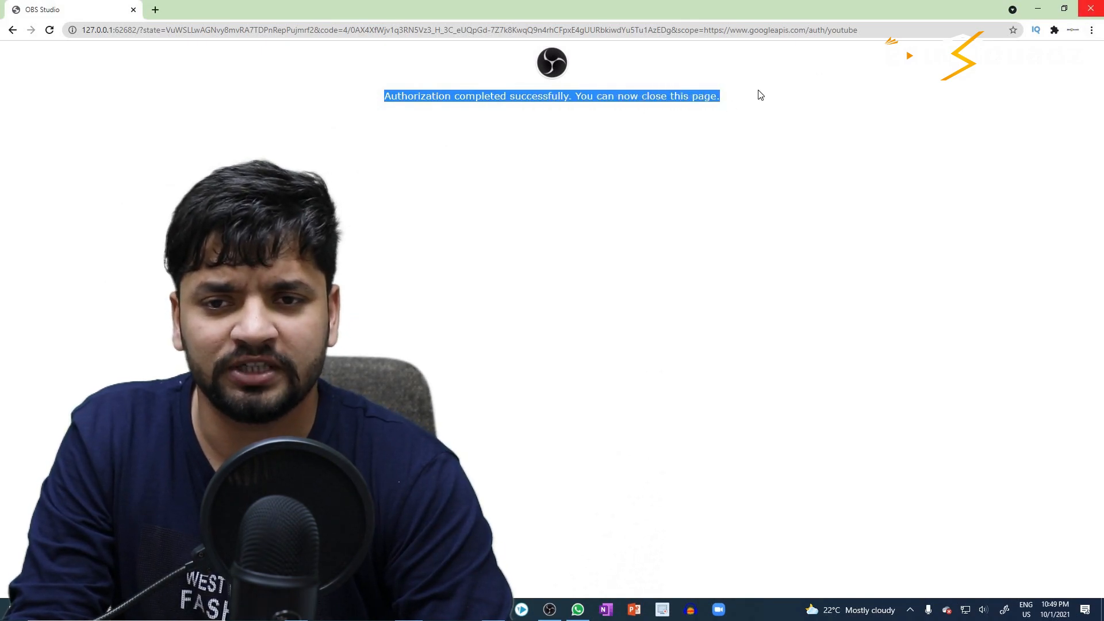
pyautogui.click(1091, 8)
pyautogui.click(829, 110)
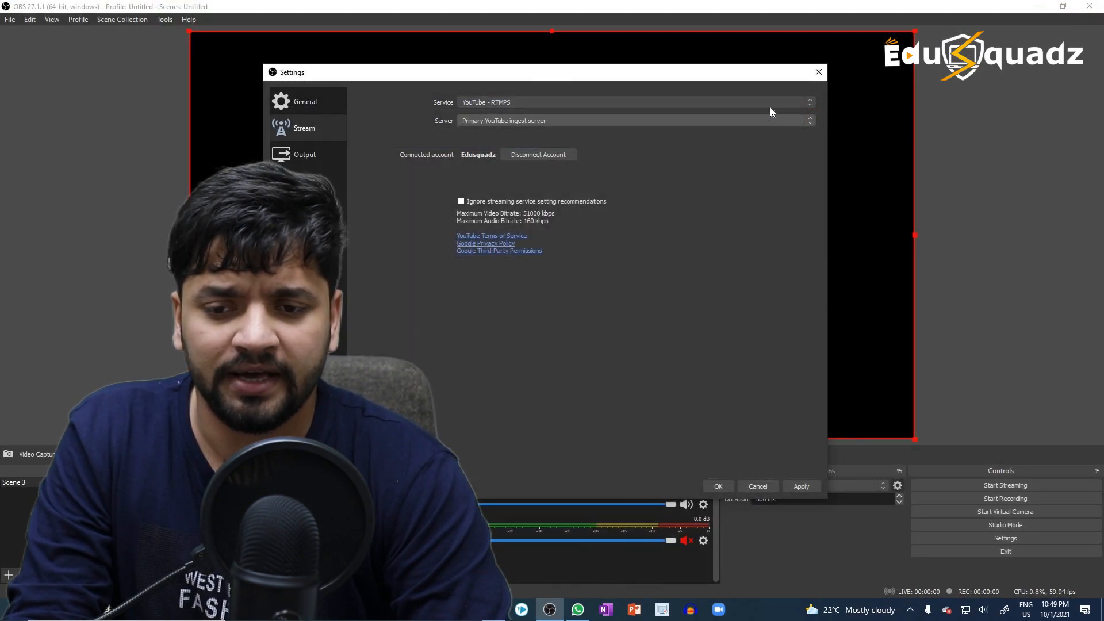
pyautogui.click(708, 489)
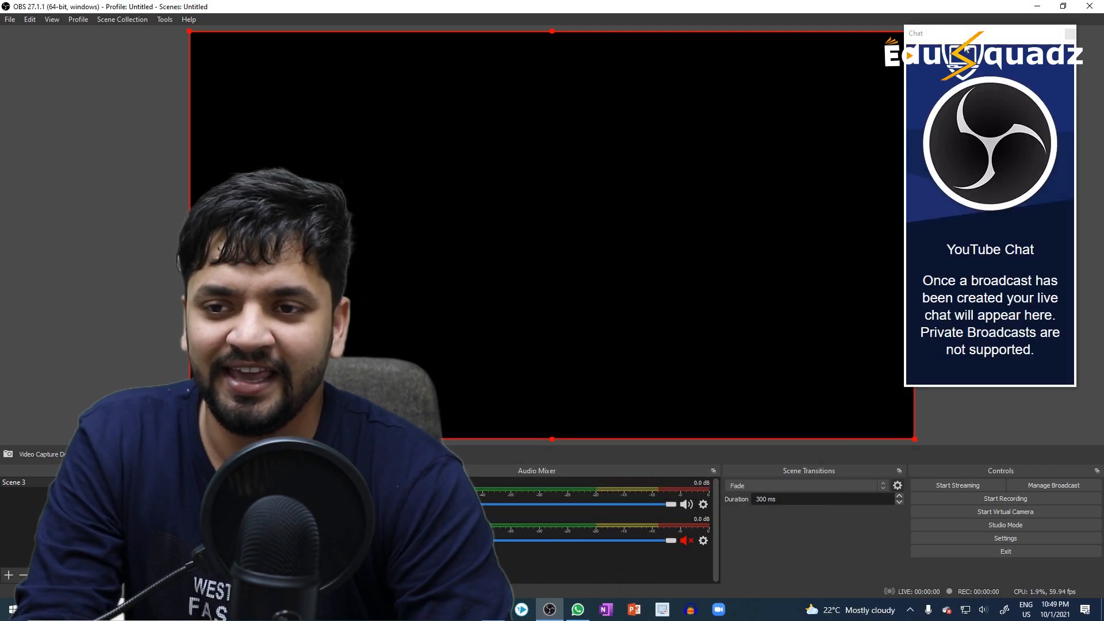
# Move the YouTube chat window off the preview and open the YouTube broadcast setup
pyautogui.moveTo(966, 35); pyautogui.dragTo(981, 88)
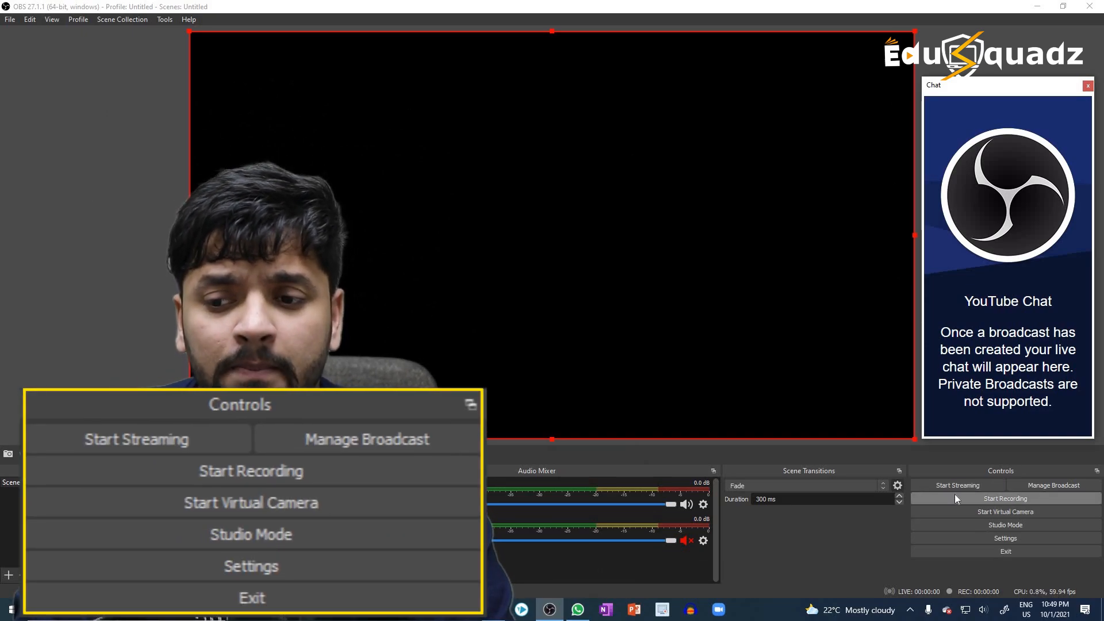
pyautogui.click(1029, 488)
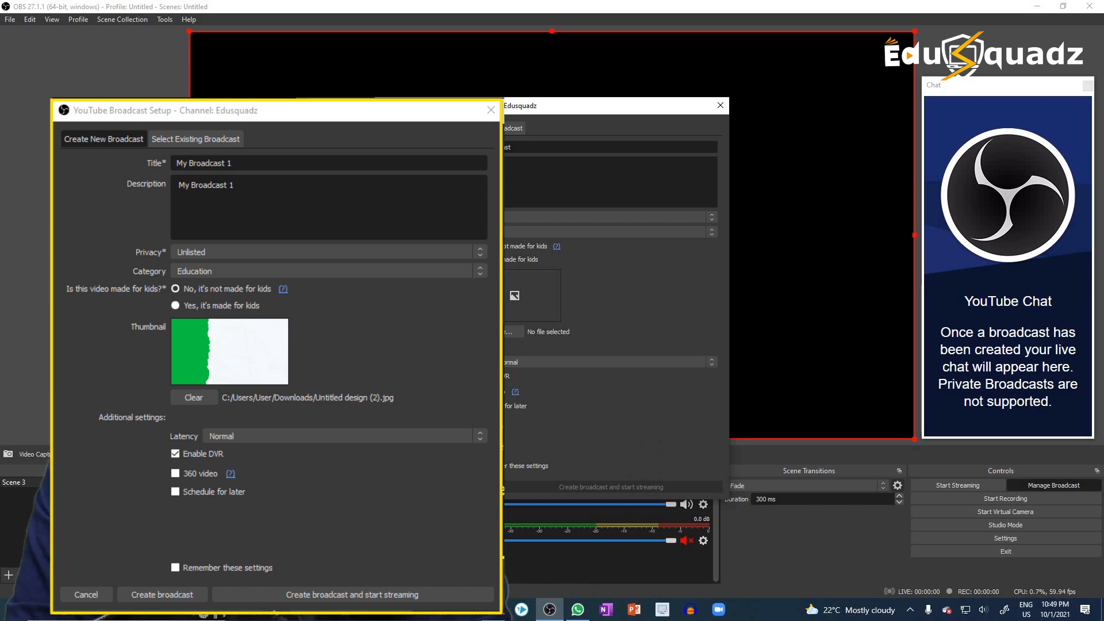
pyautogui.moveTo(452, 112); pyautogui.dragTo(557, 110)
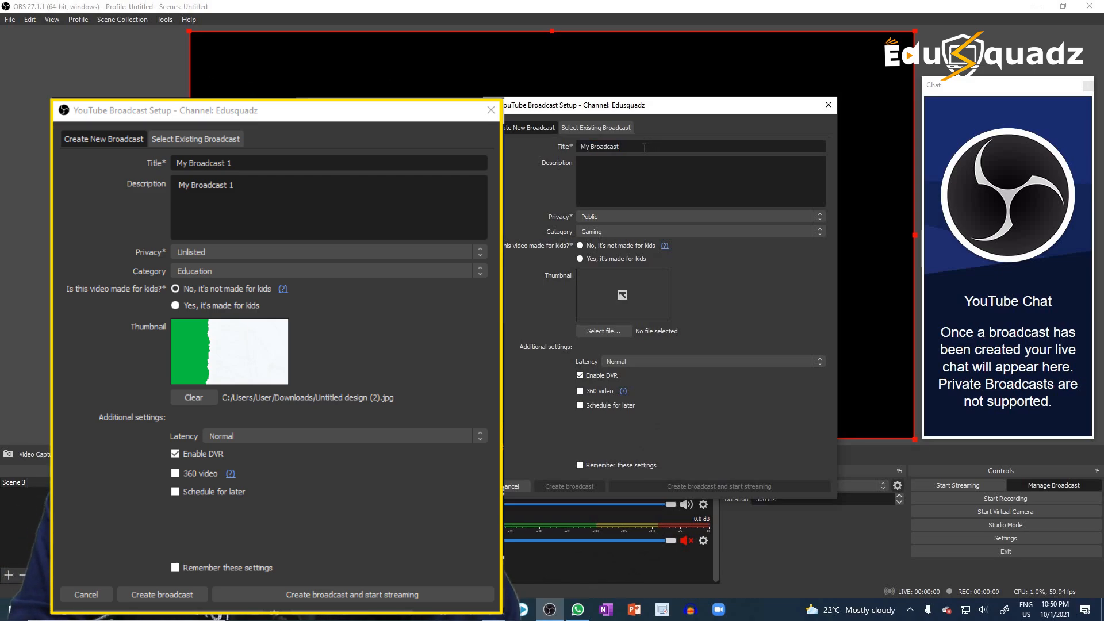
# Title the new broadcast "My Broadcast 1" and copy the same text into its description
pyautogui.tripleClick(668, 149)
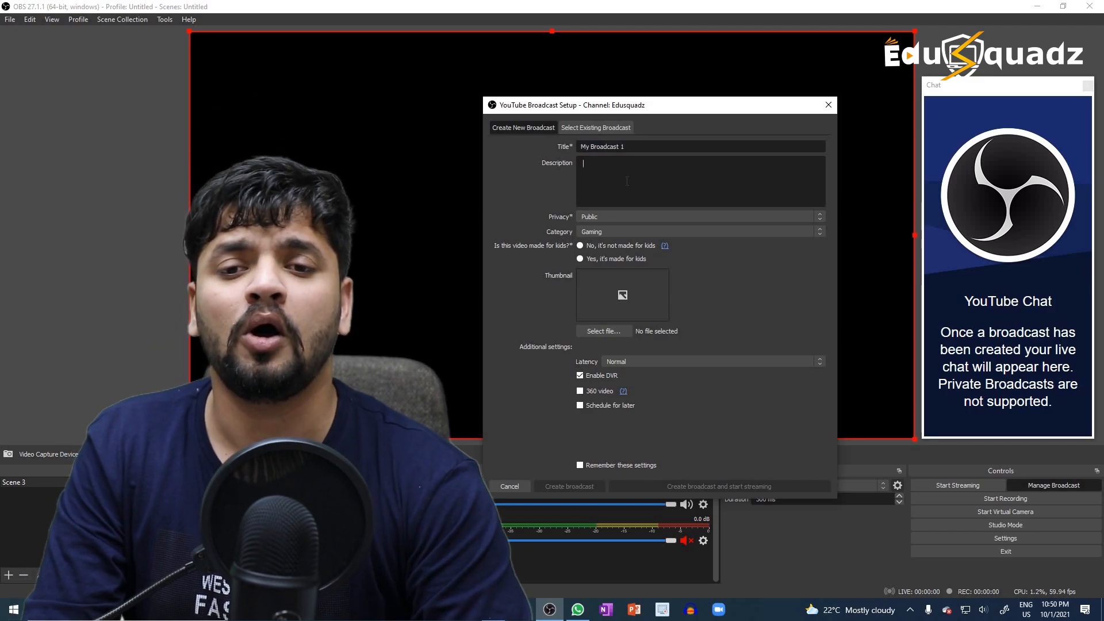
pyautogui.hotkey('ctrl', 'c')
pyautogui.click(627, 181)
pyautogui.hotkey('ctrl', 'v')
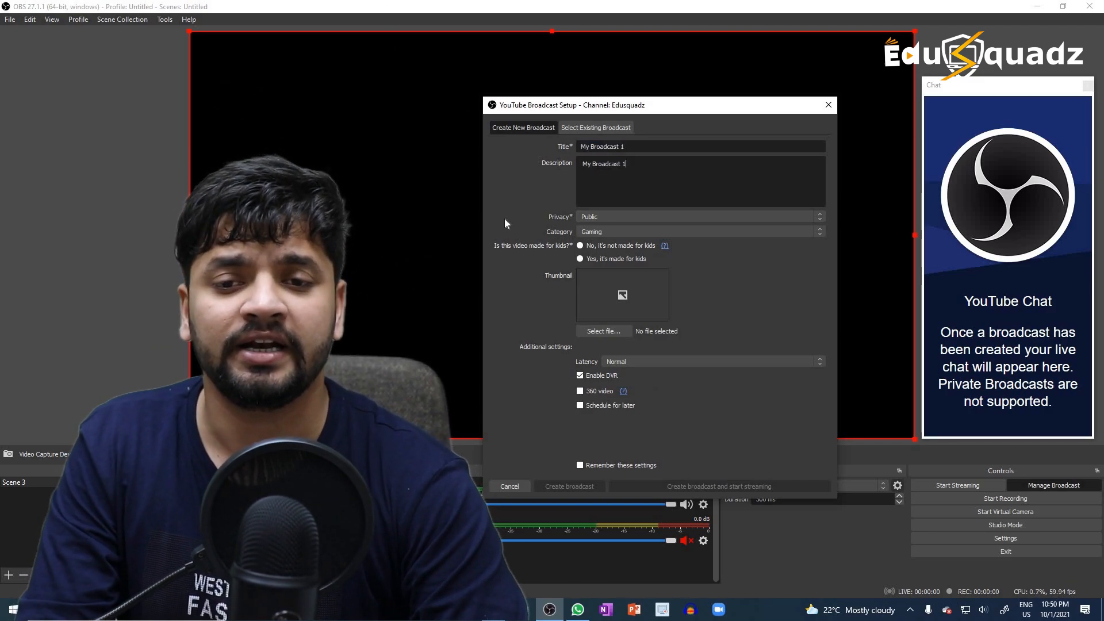
# Set the broadcast's privacy to Unlisted, its category to Education, and mark it as not made for kids
pyautogui.click(598, 217)
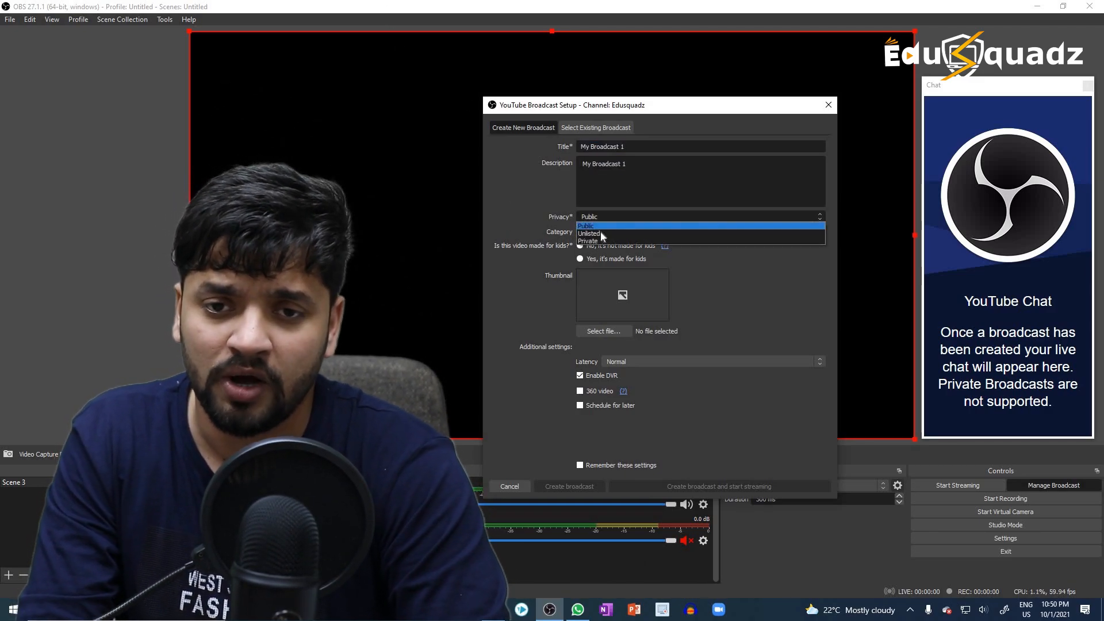
pyautogui.click(601, 231)
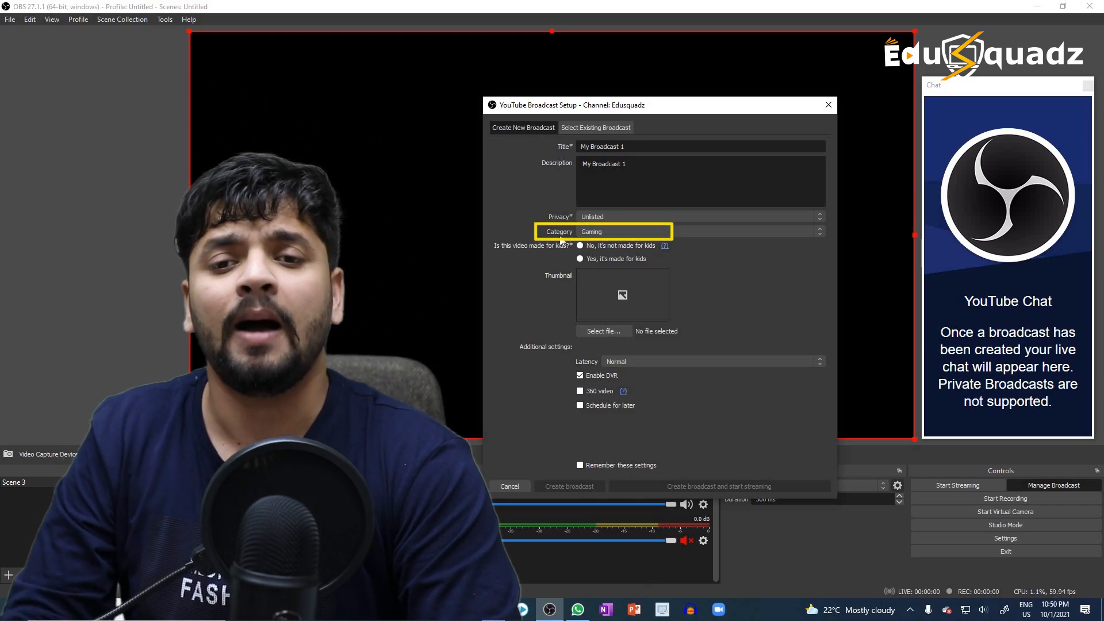
pyautogui.click(605, 234)
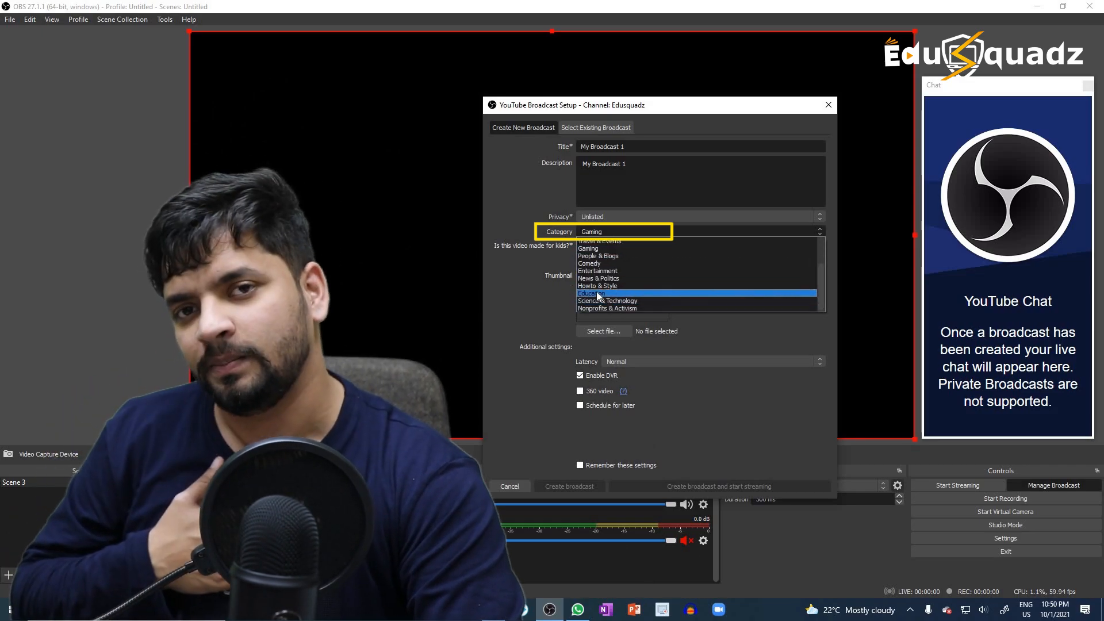
pyautogui.click(596, 292)
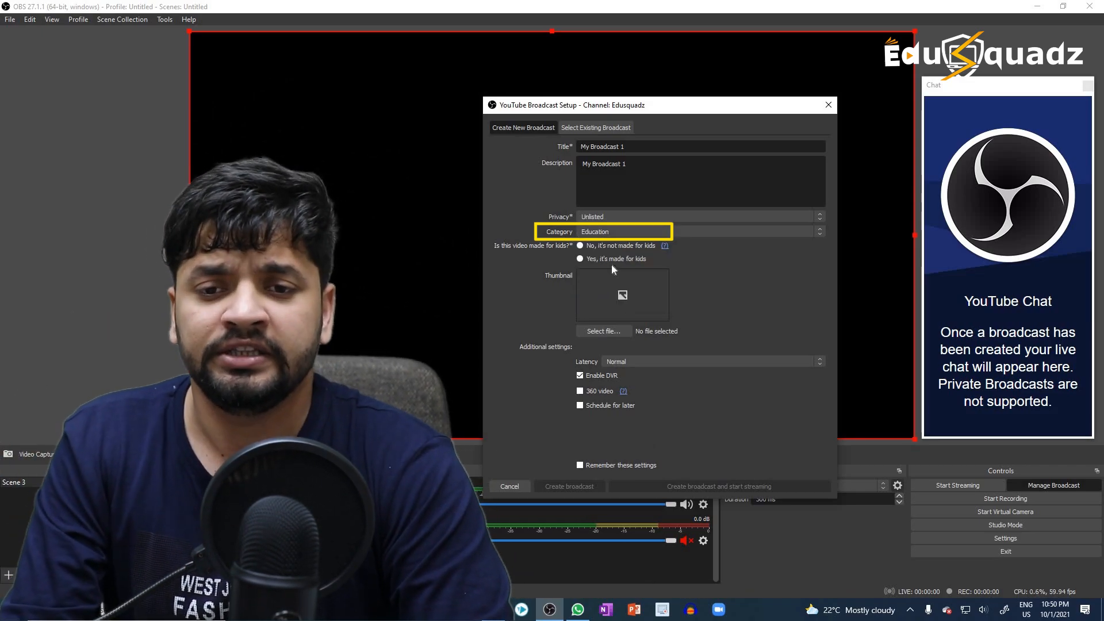
pyautogui.click(579, 243)
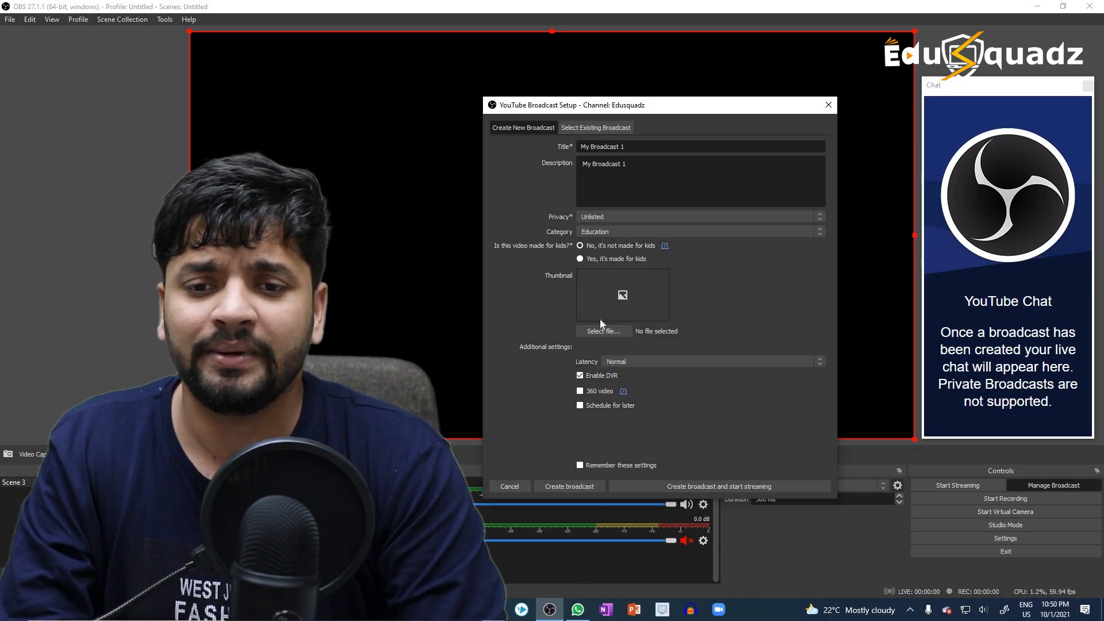
# Use the image Untitled design (2).jpg from the Downloads folder as the broadcast thumbnail
pyautogui.click(608, 332)
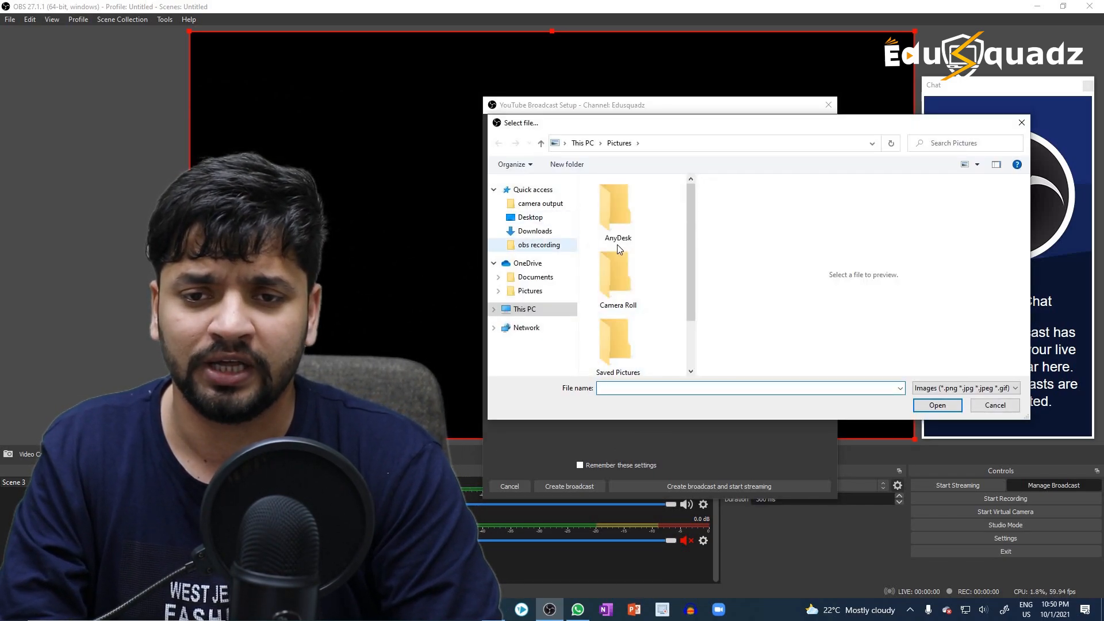
pyautogui.click(534, 233)
pyautogui.scroll(-8, 615, 232)
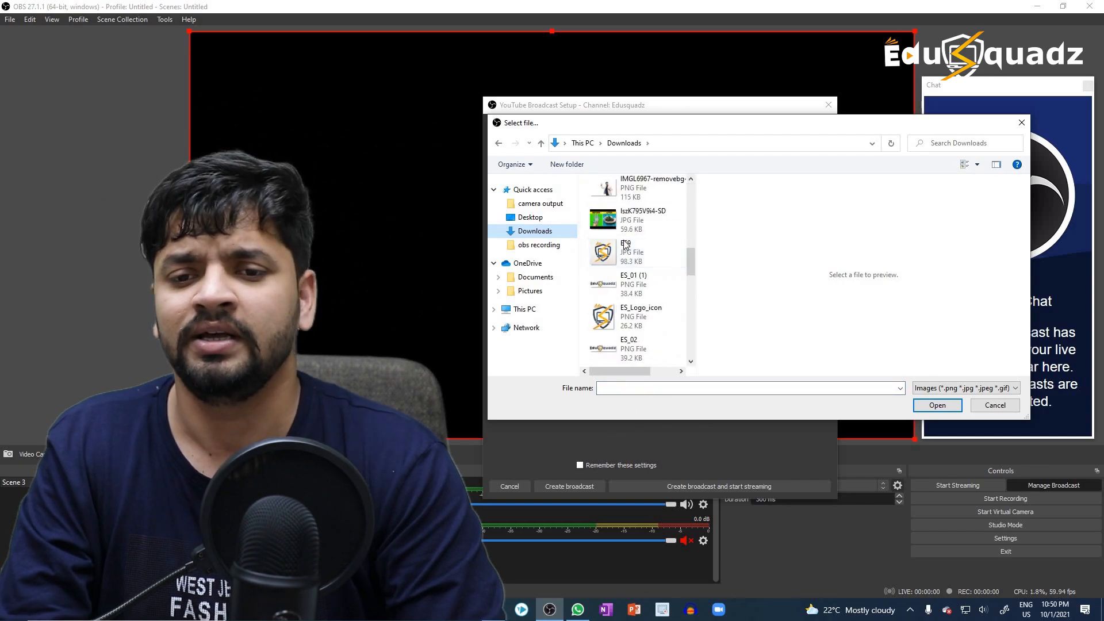
pyautogui.scroll(5, 615, 232)
pyautogui.click(632, 220)
pyautogui.press('Return')
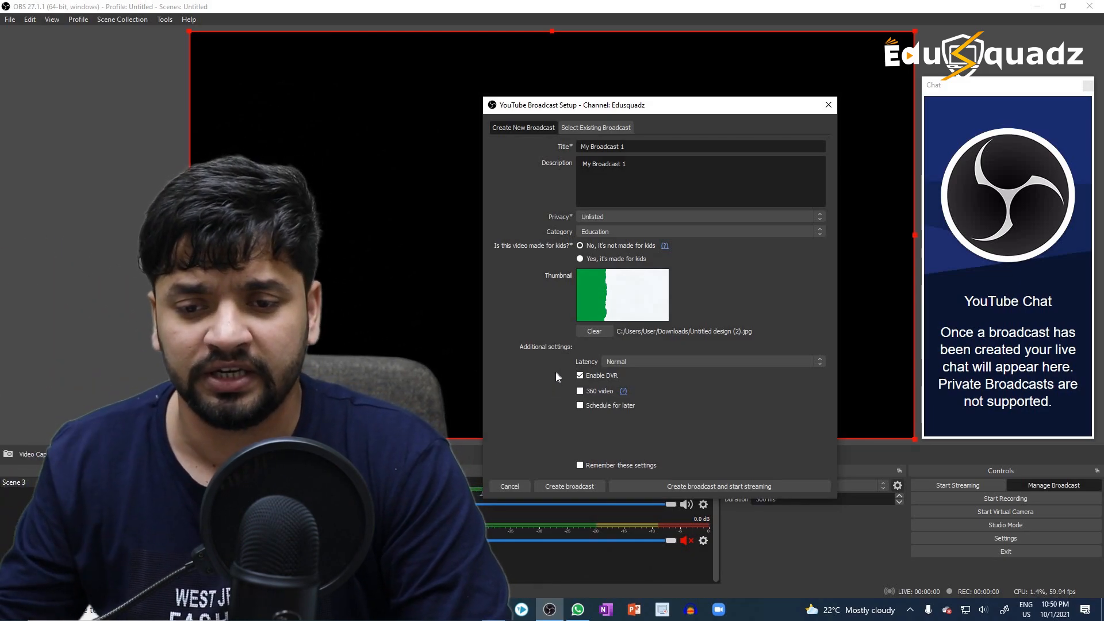
# Create the broadcast with its settings remembered, and start streaming to it
pyautogui.click(581, 465)
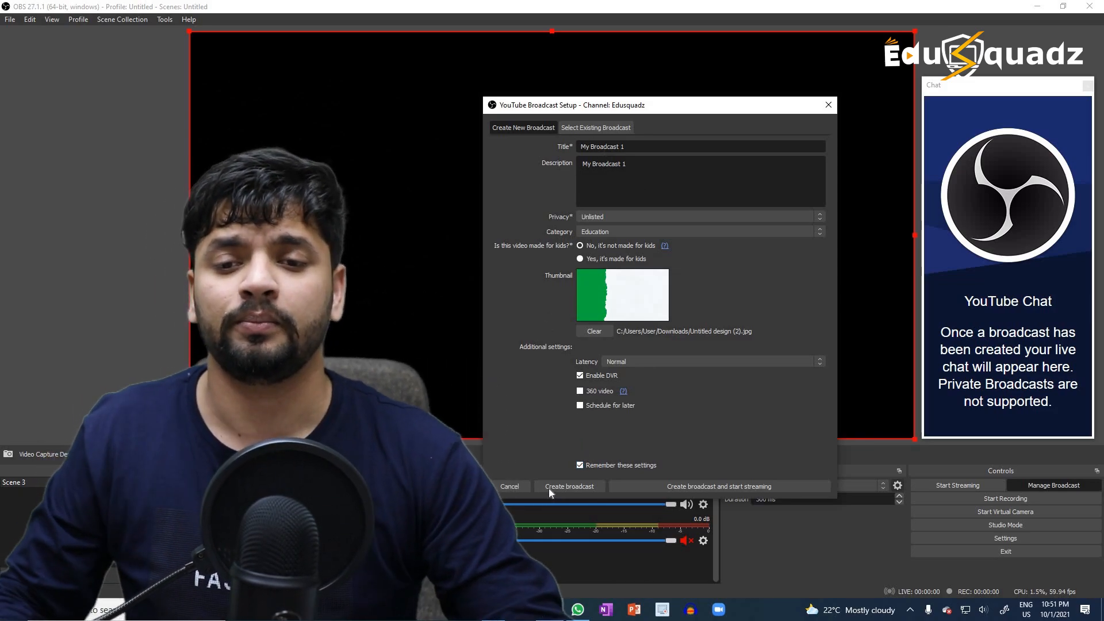
pyautogui.click(548, 488)
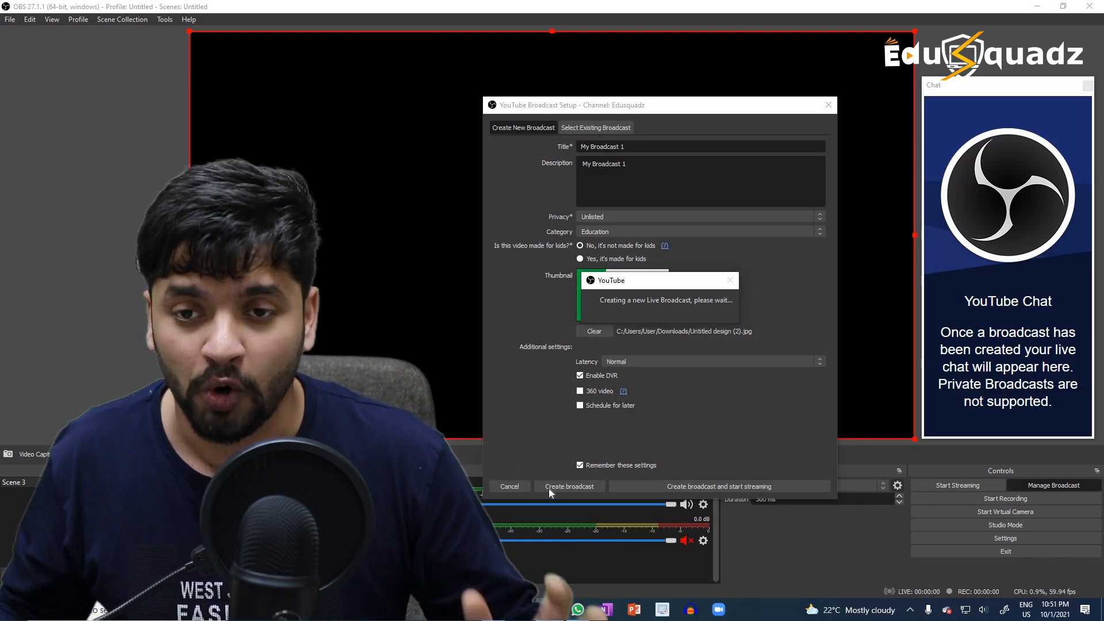
pyautogui.moveTo(627, 278); pyautogui.dragTo(610, 264)
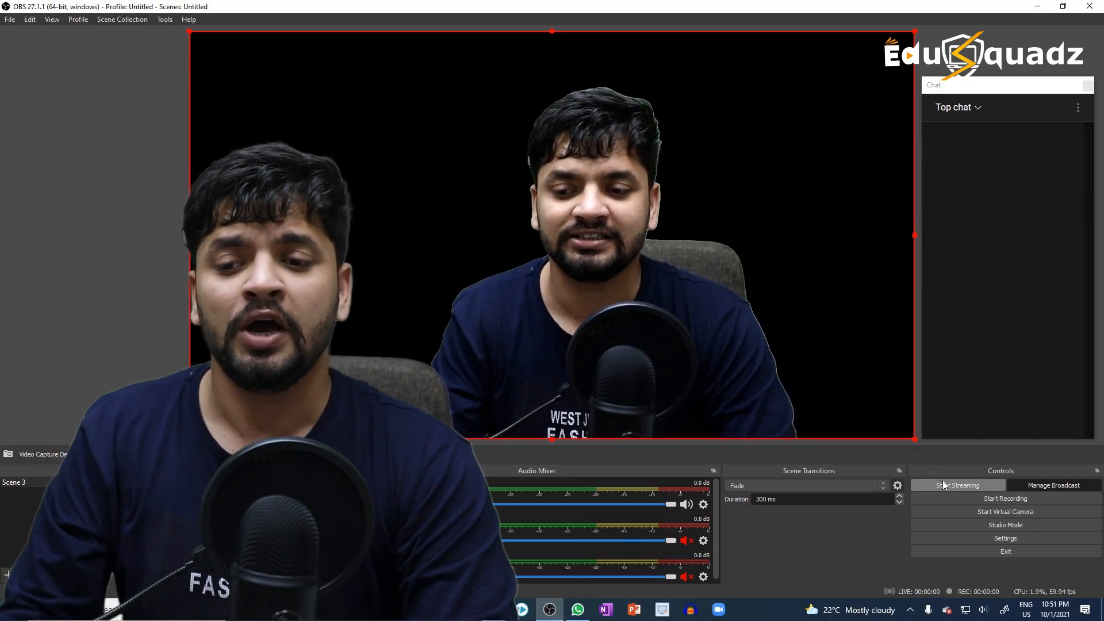
pyautogui.click(943, 484)
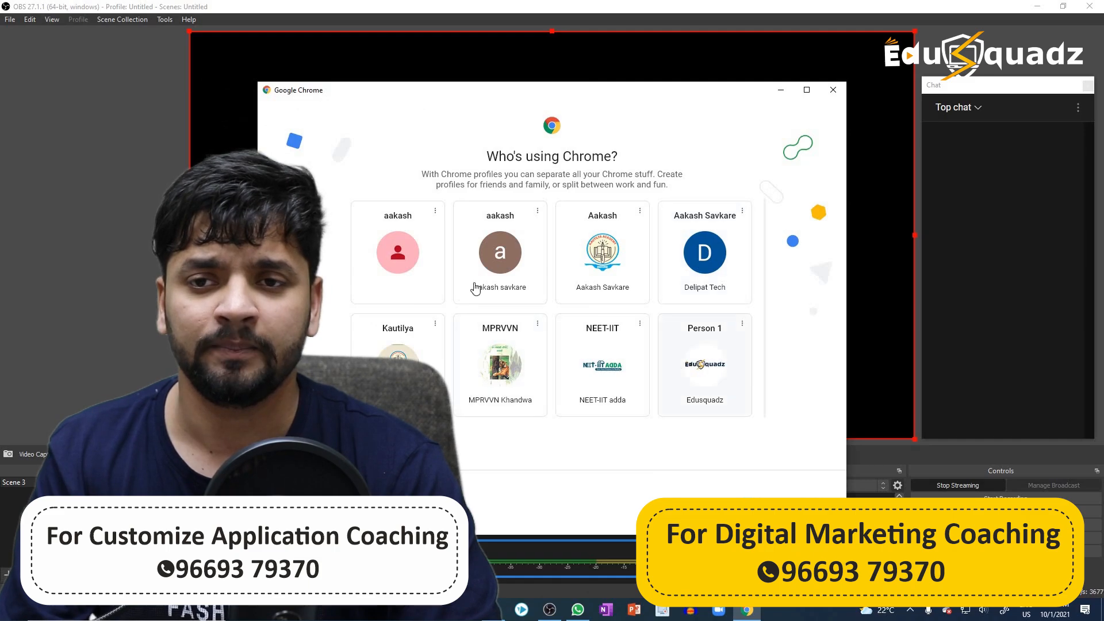
# Switch to Chrome with the Edusquadz profile and open YouTube in a maximized window
pyautogui.click(475, 288)
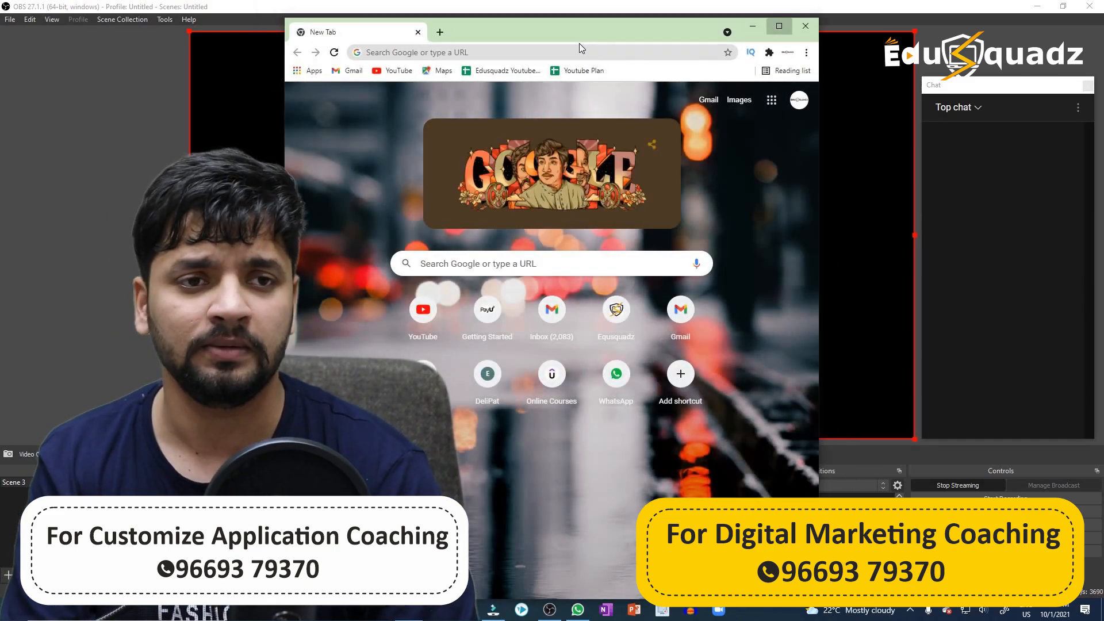
pyautogui.doubleClick(578, 44)
pyautogui.click(92, 50)
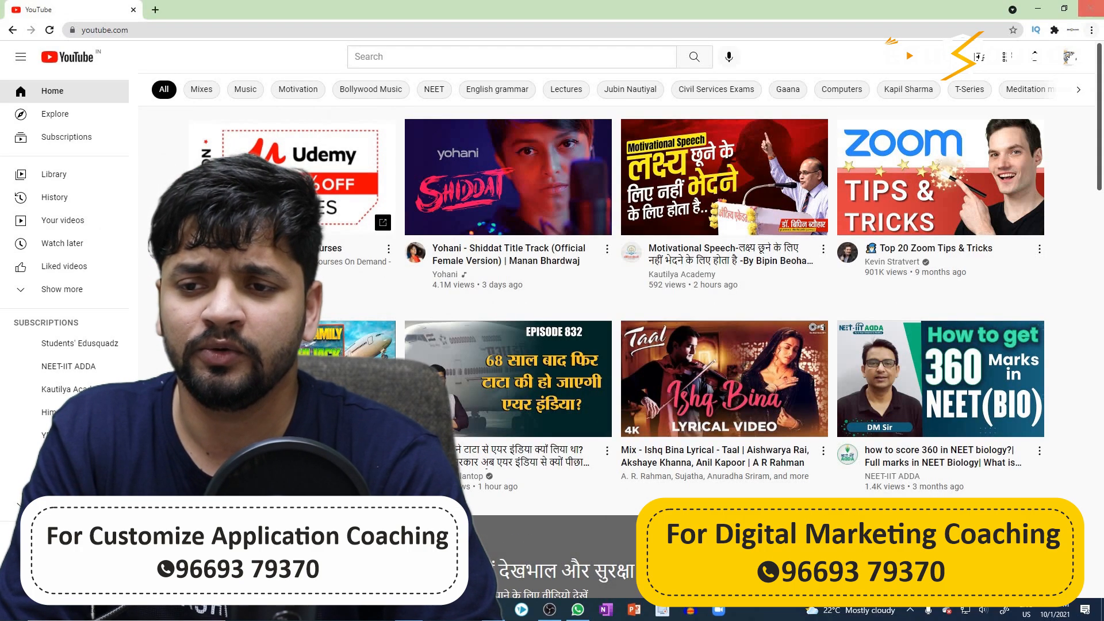
# Check the signed-in YouTube account and open YouTube Studio for the Edusquadz channel
pyautogui.click(1068, 56)
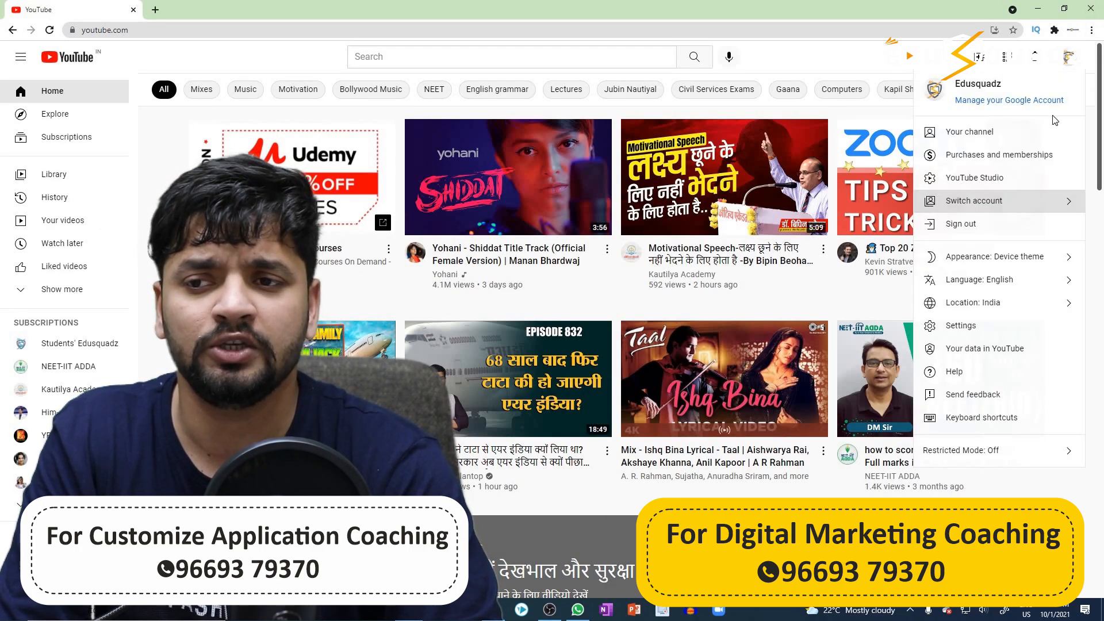
pyautogui.click(974, 201)
pyautogui.click(1068, 56)
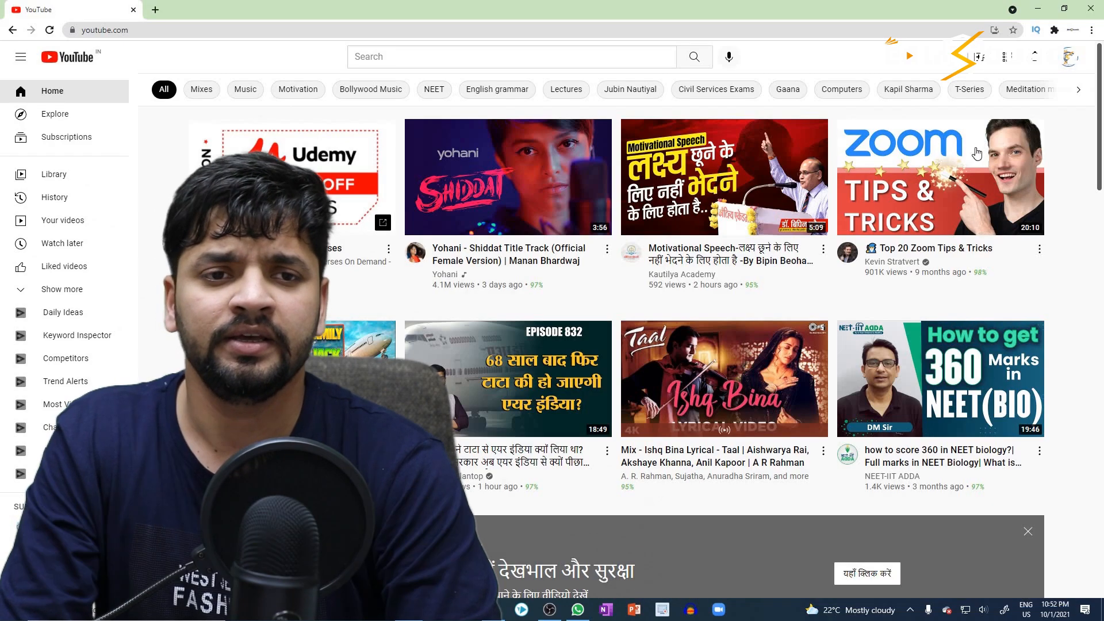
pyautogui.click(1068, 57)
pyautogui.click(964, 182)
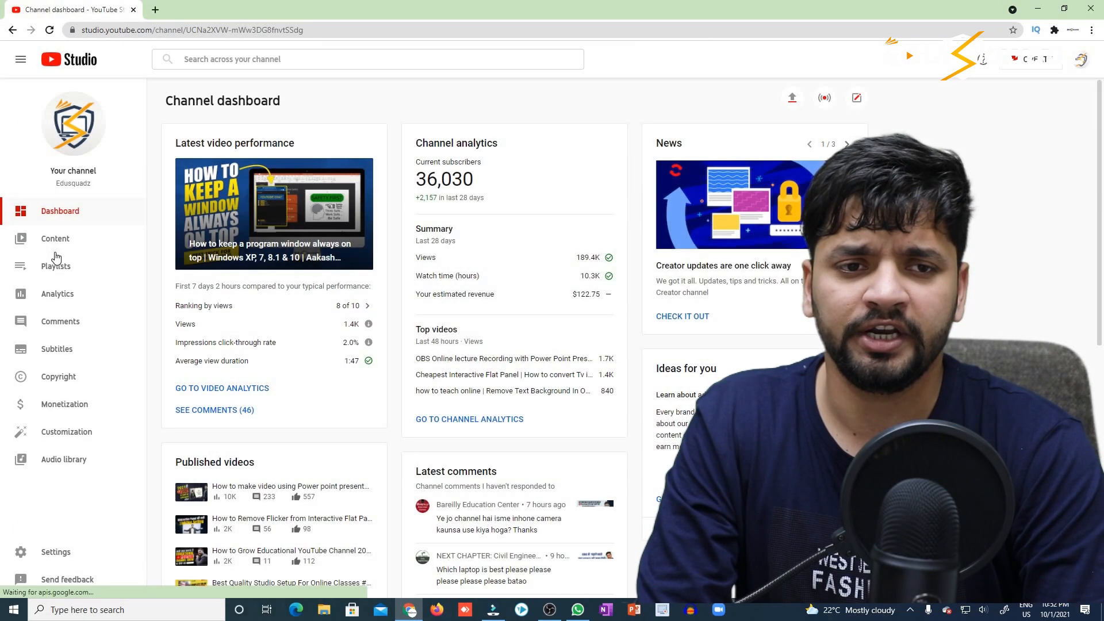
# Open the video details of the My Broadcast 1 live stream from the channel's live content
pyautogui.click(72, 246)
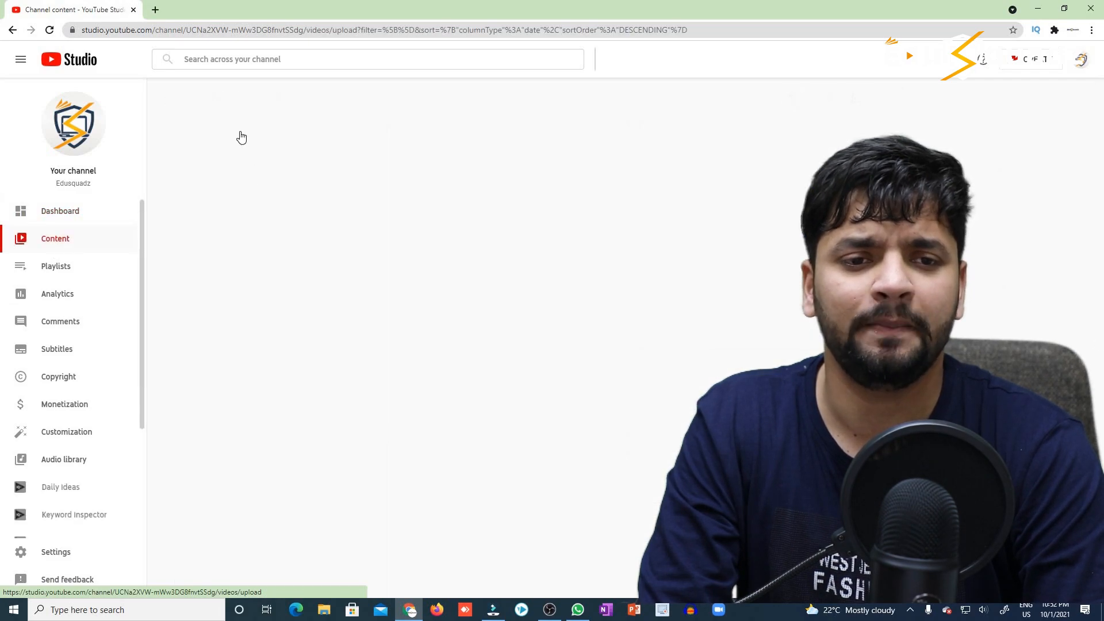
pyautogui.click(231, 132)
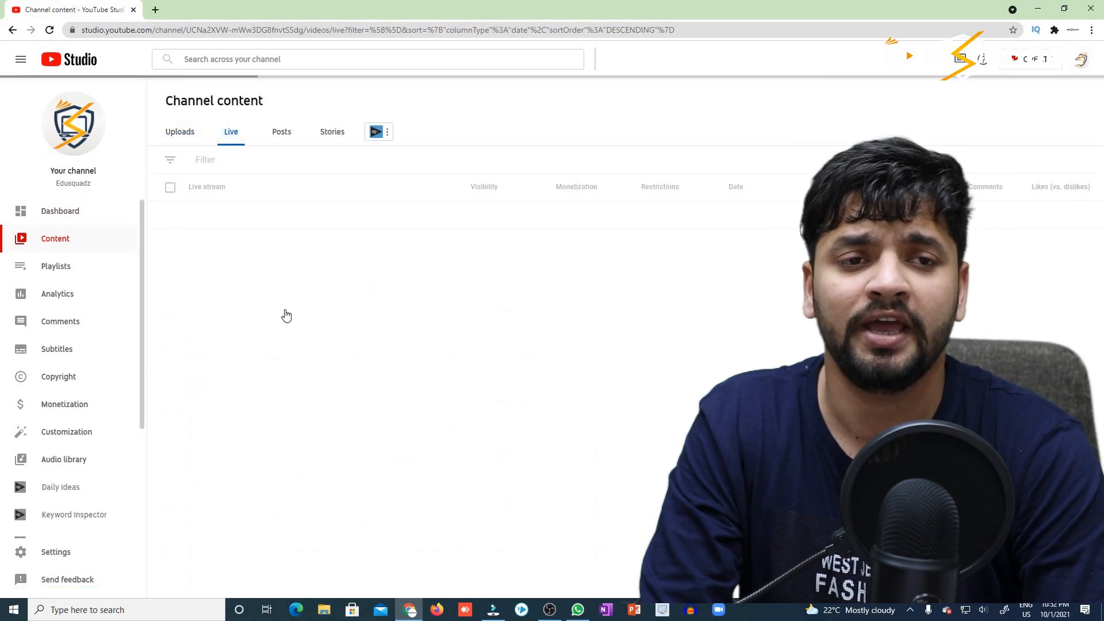
pyautogui.click(229, 242)
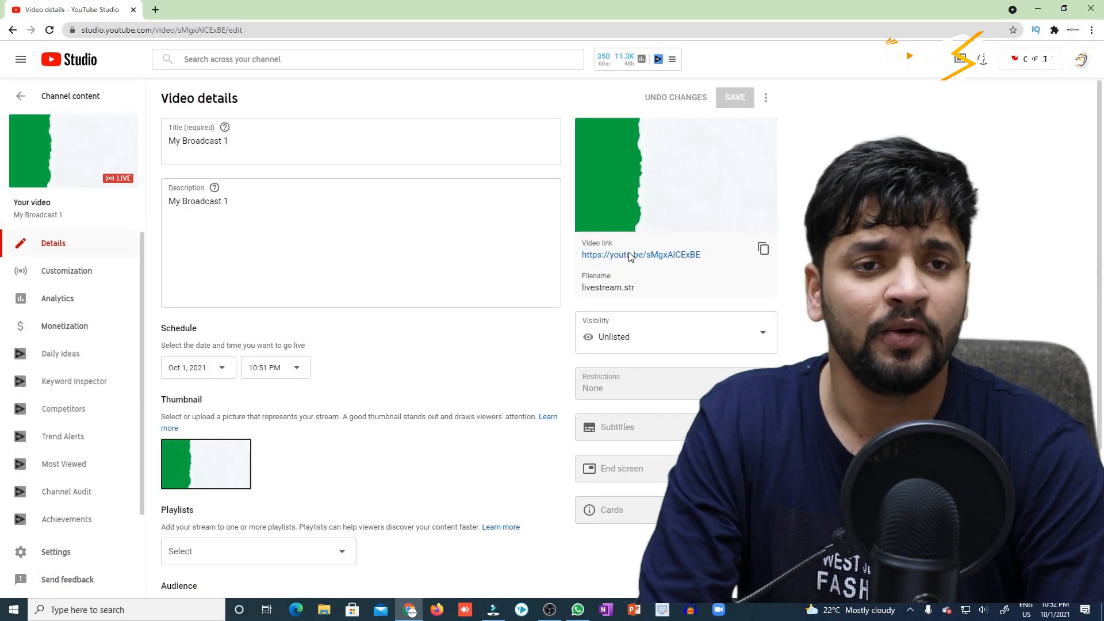
# Play the My Broadcast 1 live stream from its video link and post "hello" in its live chat
pyautogui.click(120, 118)
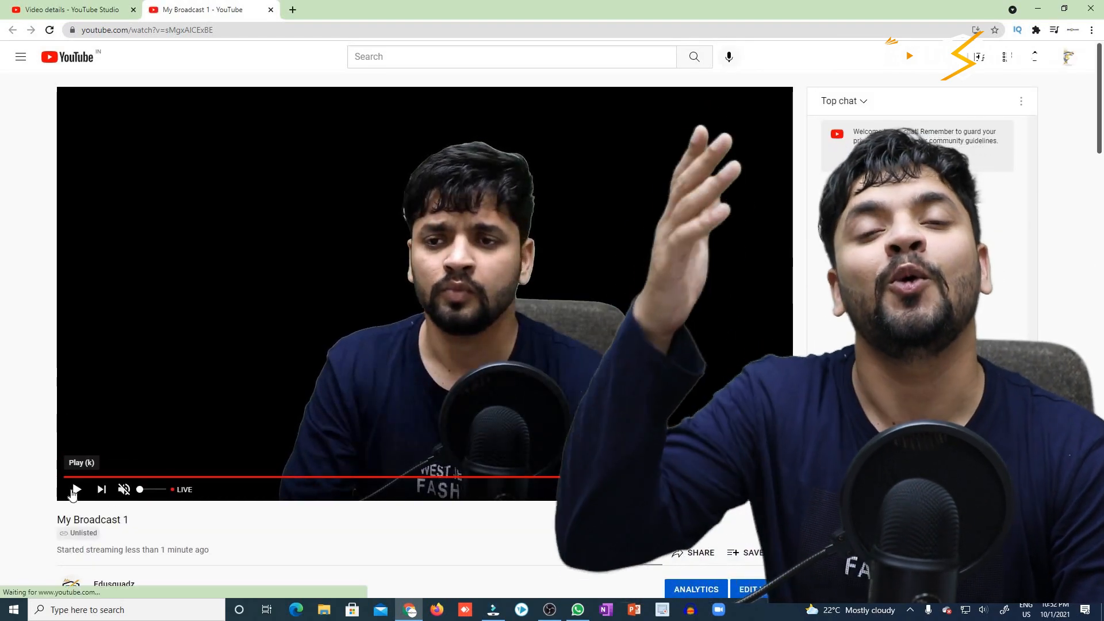
pyautogui.click(76, 489)
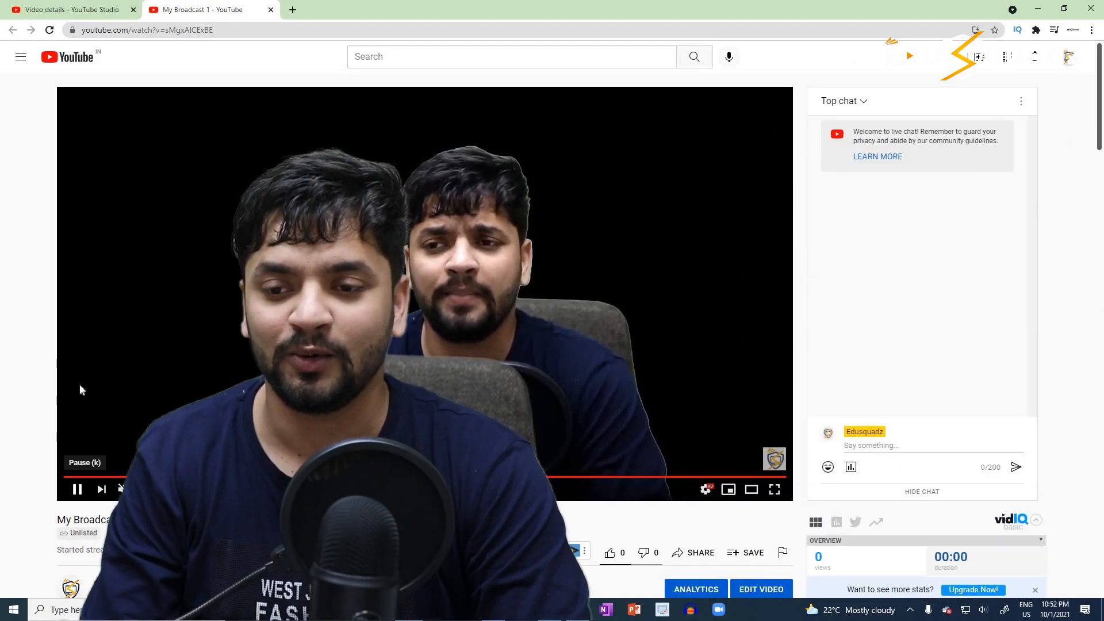
pyautogui.scroll(-2, 941, 365)
pyautogui.click(888, 330)
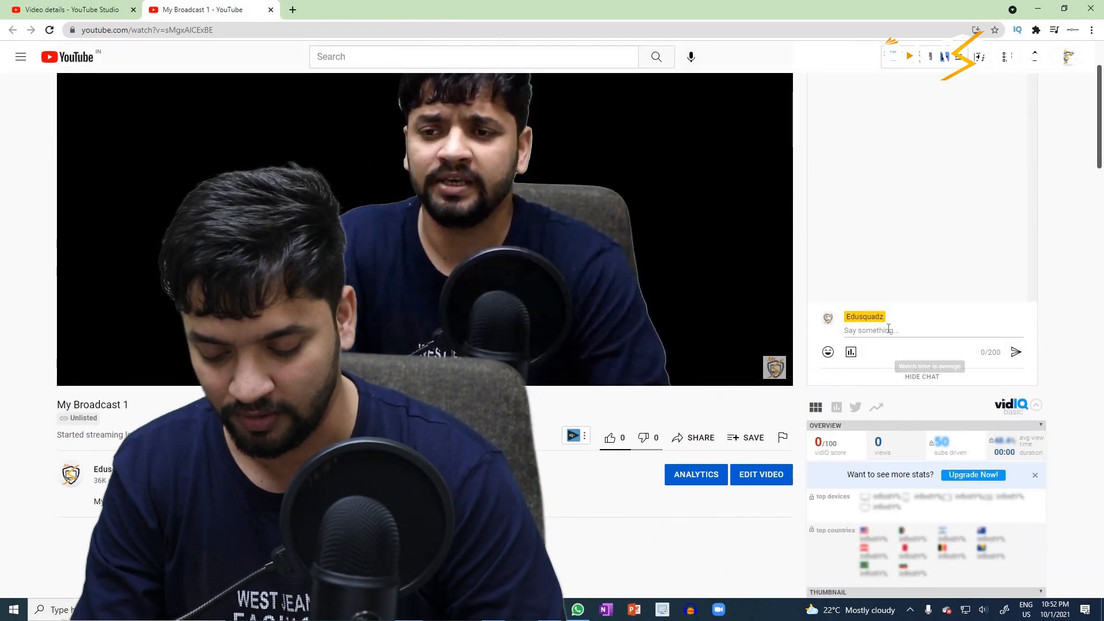
pyautogui.write('hello\\')
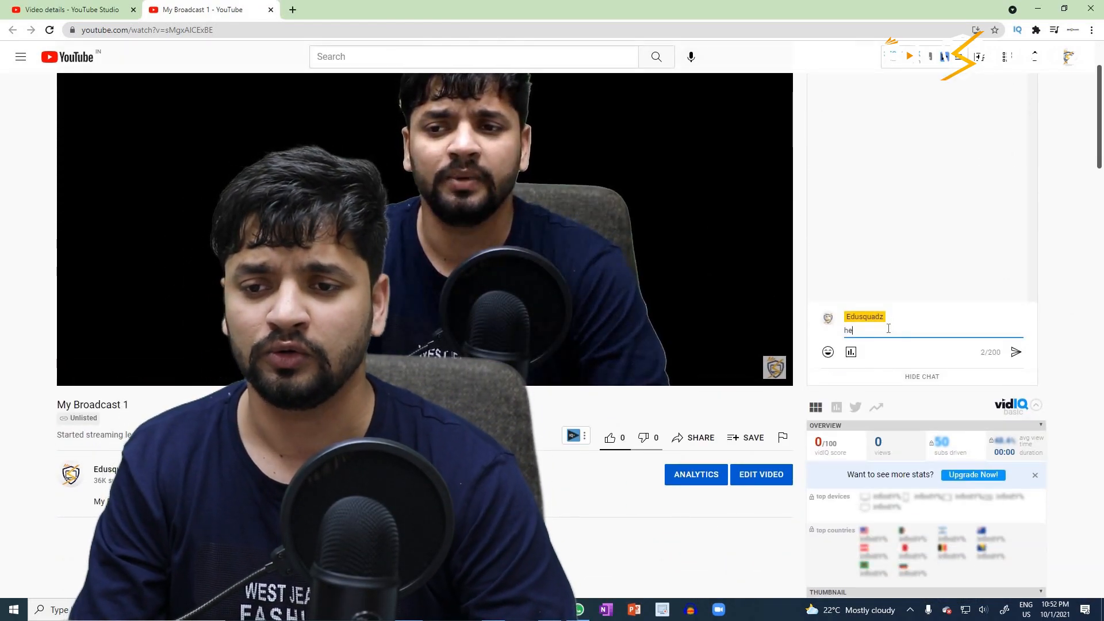
pyautogui.press('Return')
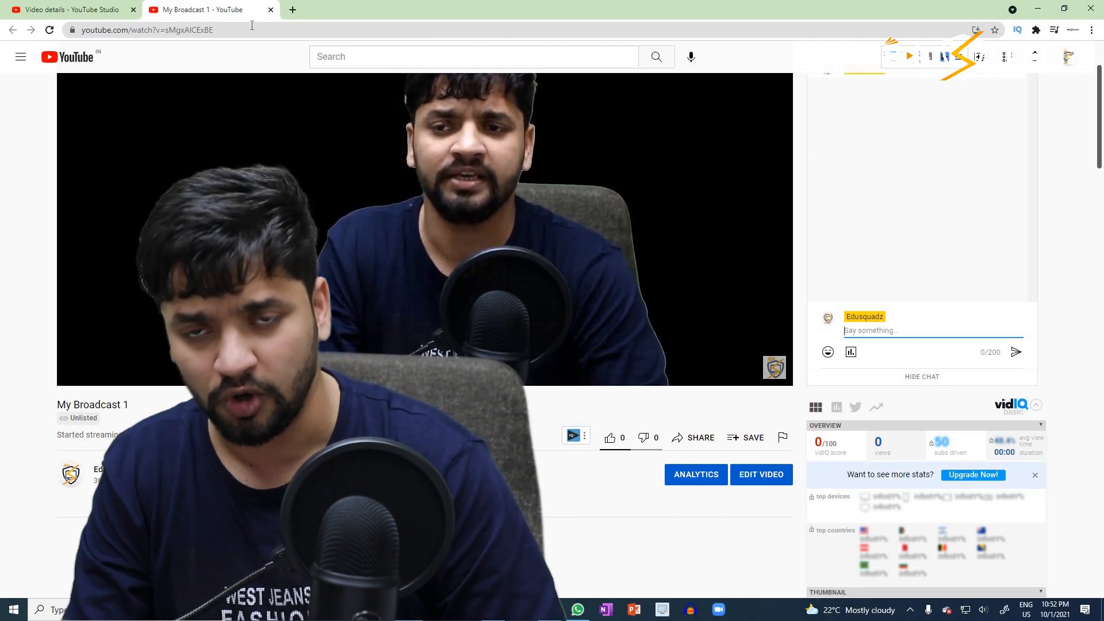
# Copy the live stream's web address and switch YouTube to the Sky Vlog account
pyautogui.click(250, 26)
pyautogui.hotkey('ctrl', 'c')
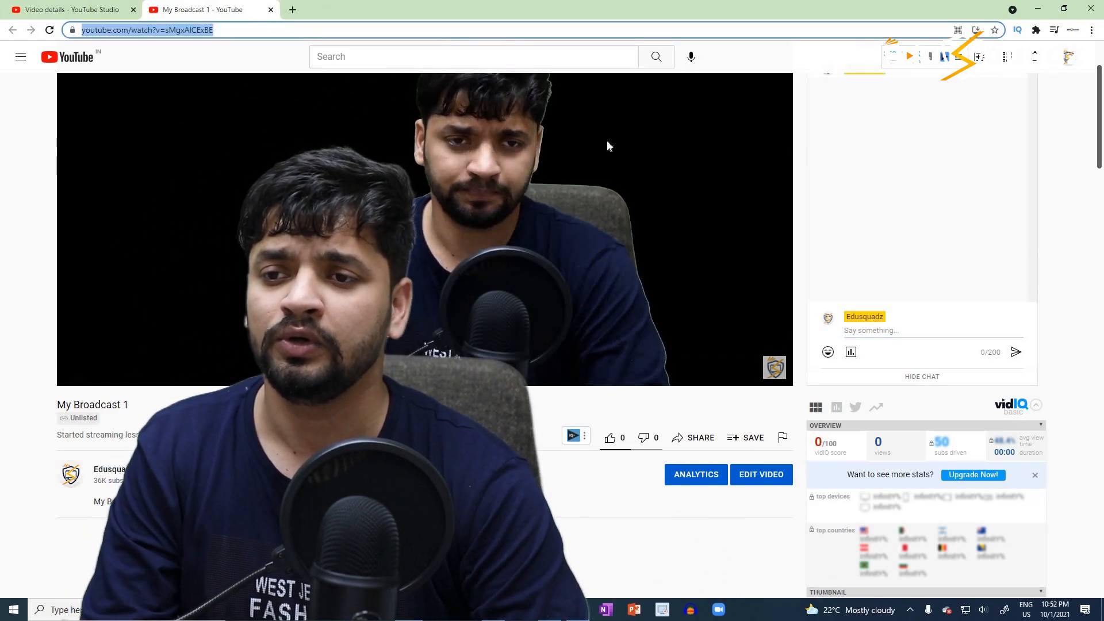
pyautogui.click(1068, 56)
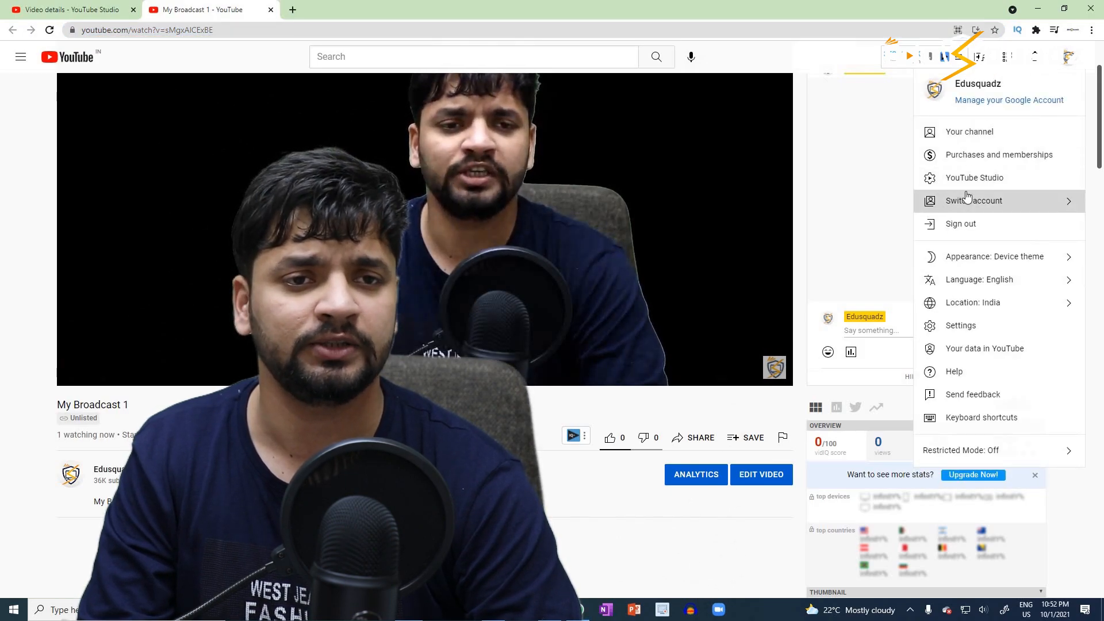
pyautogui.click(933, 202)
pyautogui.click(978, 191)
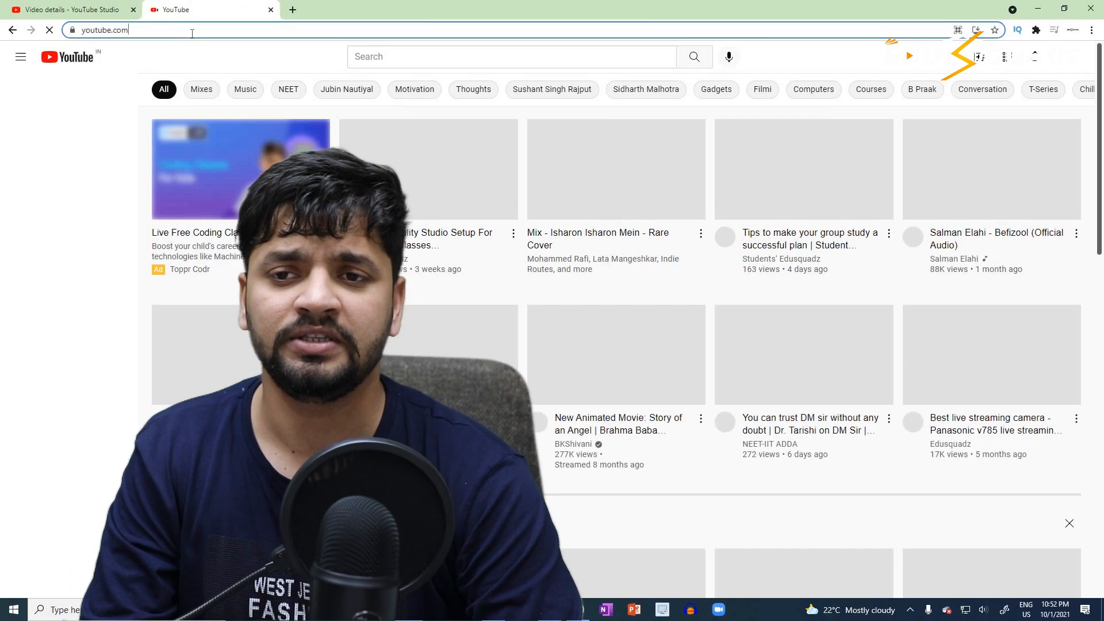
# Open the copied live stream address as Sky Vlog and post "hello" in the live chat
pyautogui.click(193, 30)
pyautogui.hotkey('ctrl', 'v')
pyautogui.press('Return')
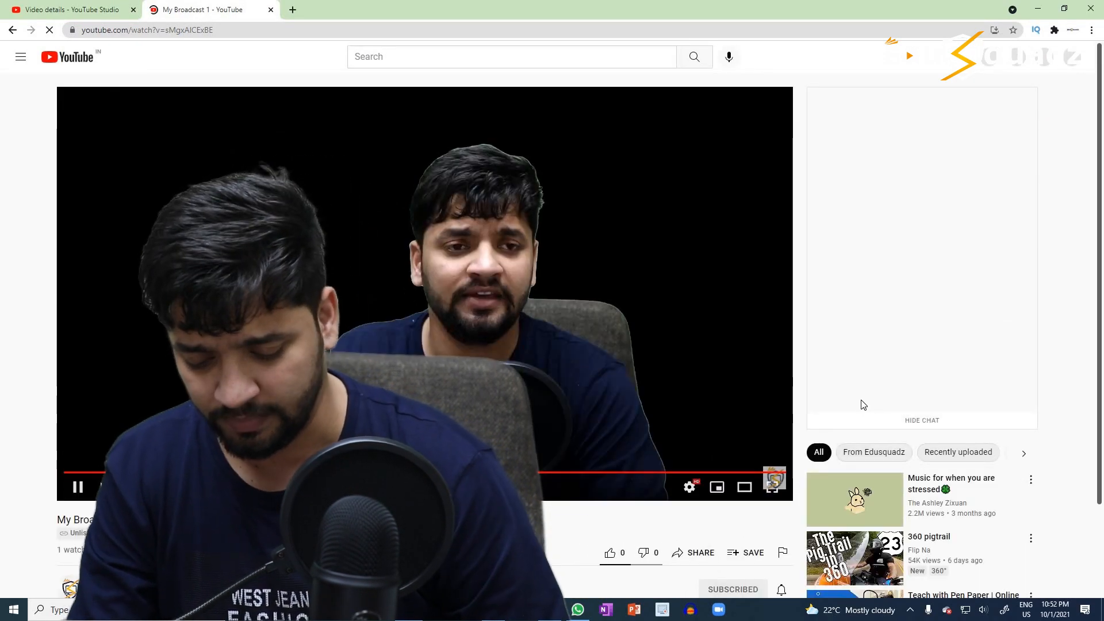
pyautogui.tripleClick(878, 445)
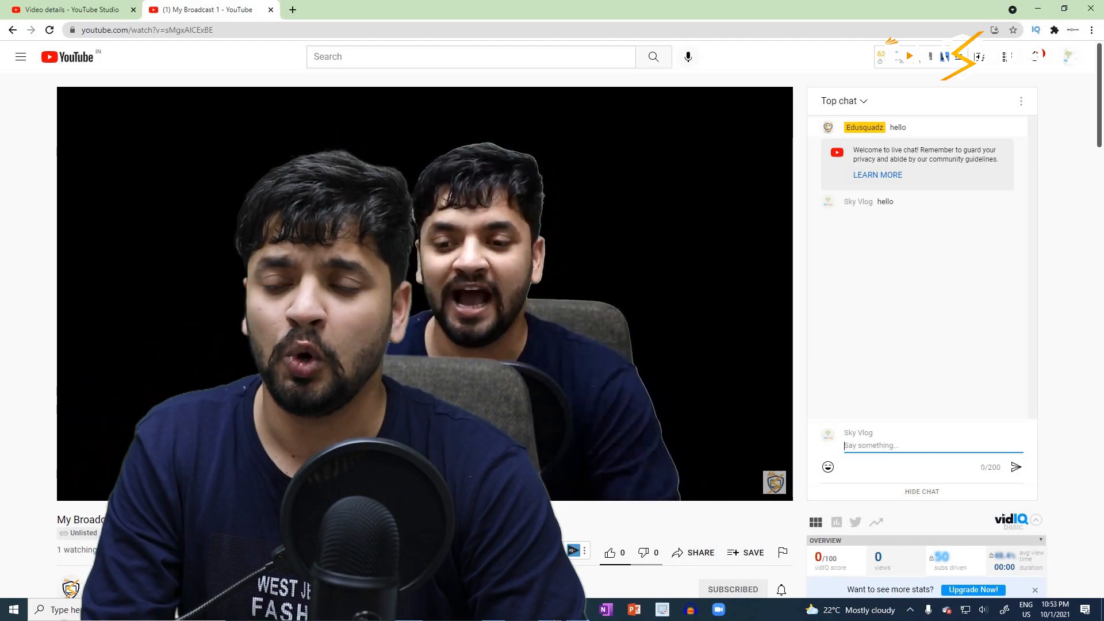
# Switch to OBS Studio, check the viewers' messages in the chat, and stop the live stream
pyautogui.hotkey('alt', 'Tab')
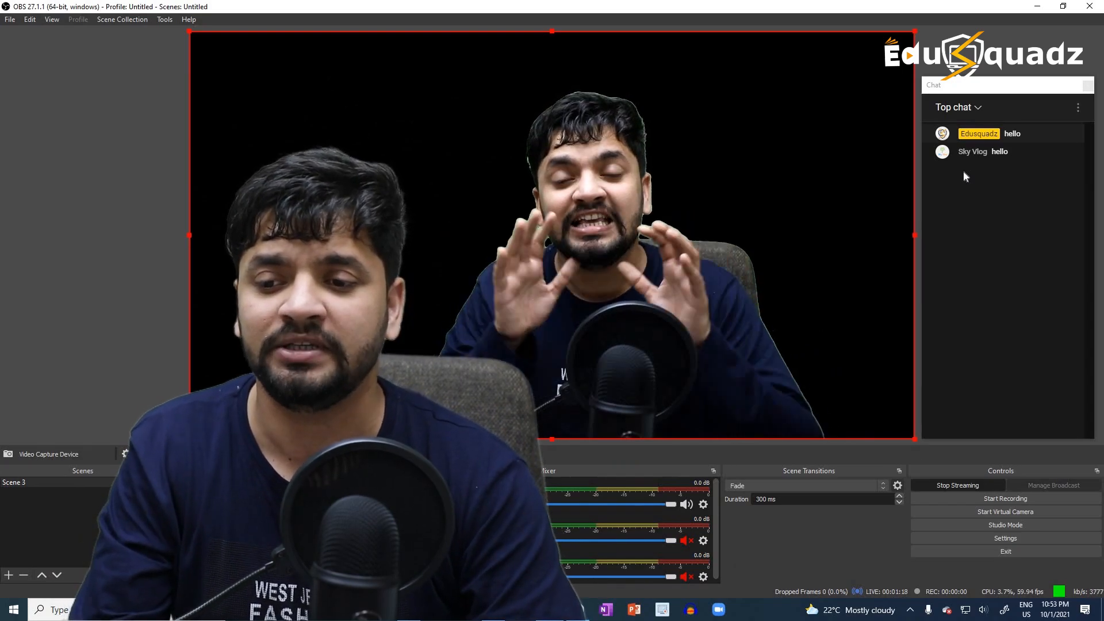
pyautogui.click(951, 483)
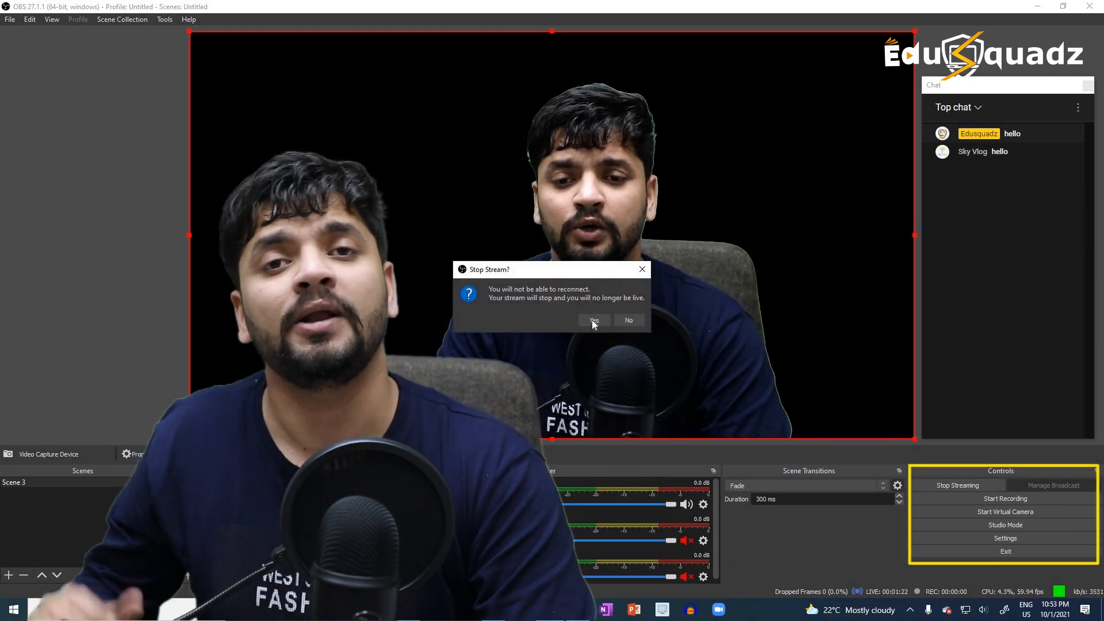
pyautogui.click(594, 321)
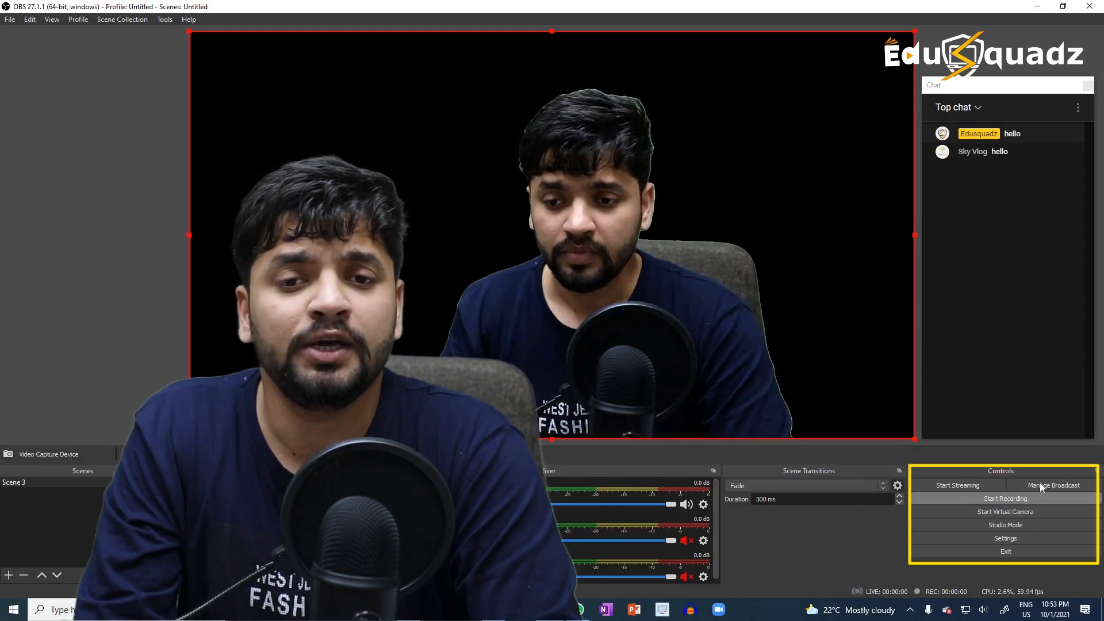
# Open the existing broadcasts in the YouTube broadcast setup and choose the interrupted My Broadcast 1 stream
pyautogui.click(1040, 482)
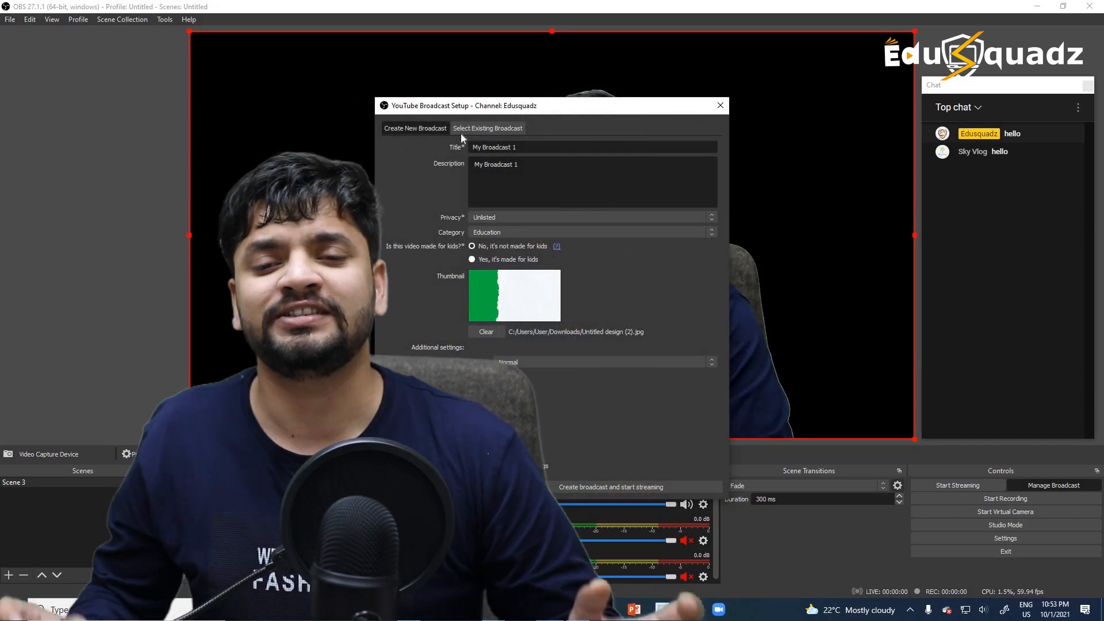
pyautogui.click(467, 127)
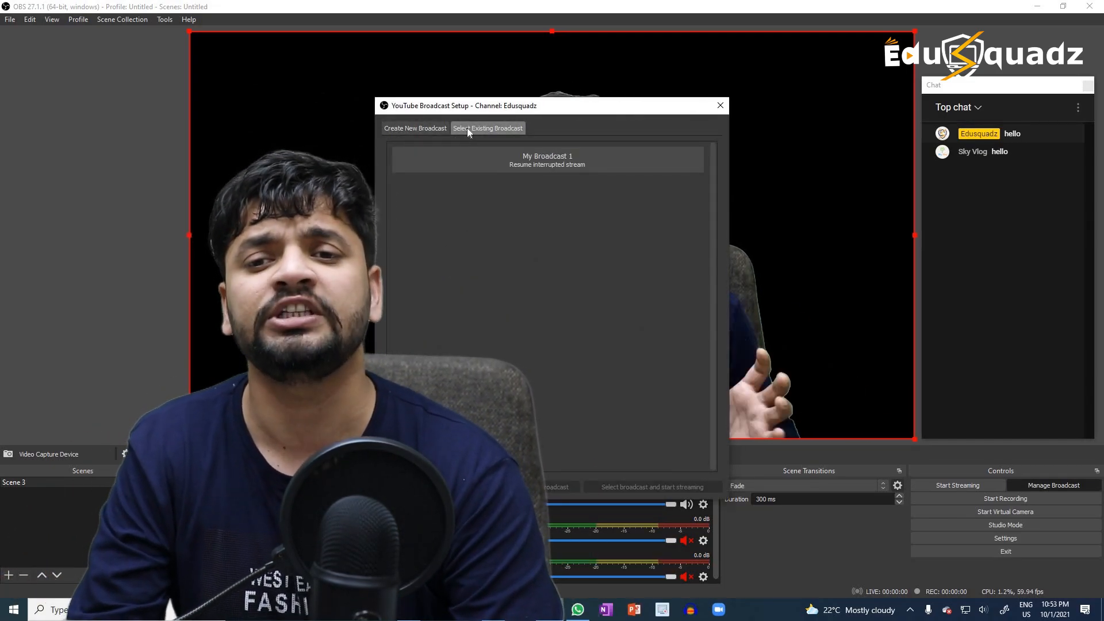
pyautogui.moveTo(466, 106); pyautogui.dragTo(604, 102)
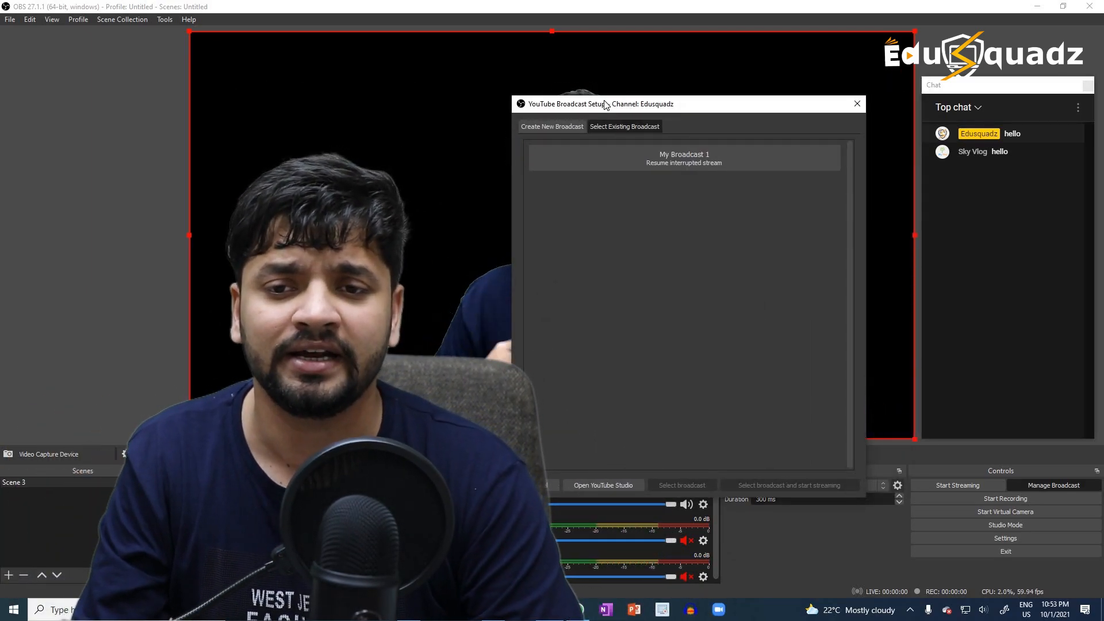
pyautogui.click(663, 156)
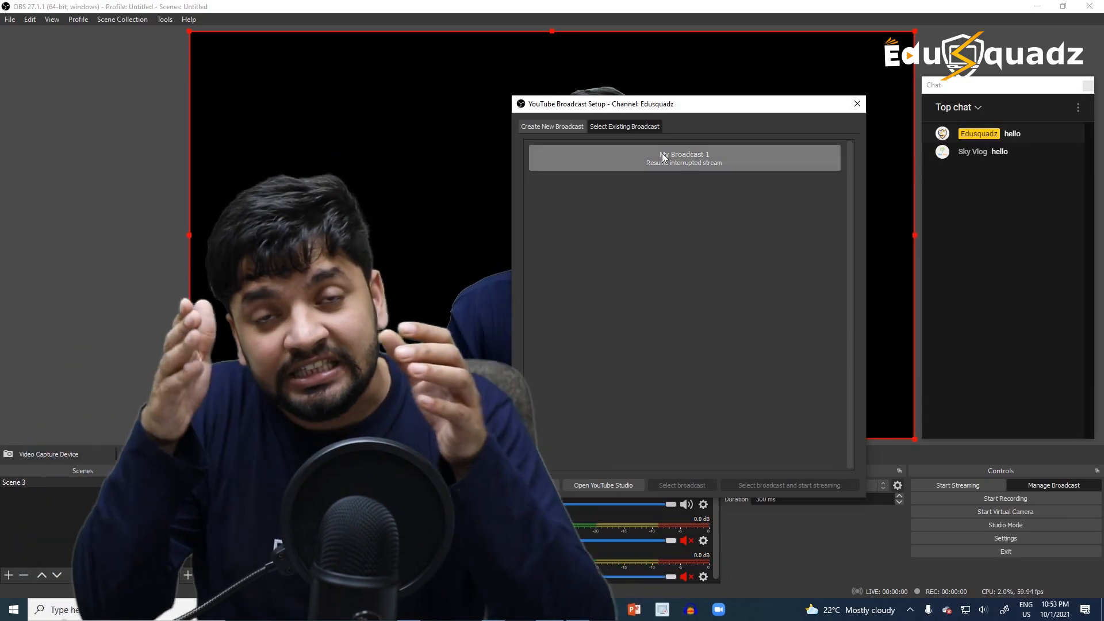